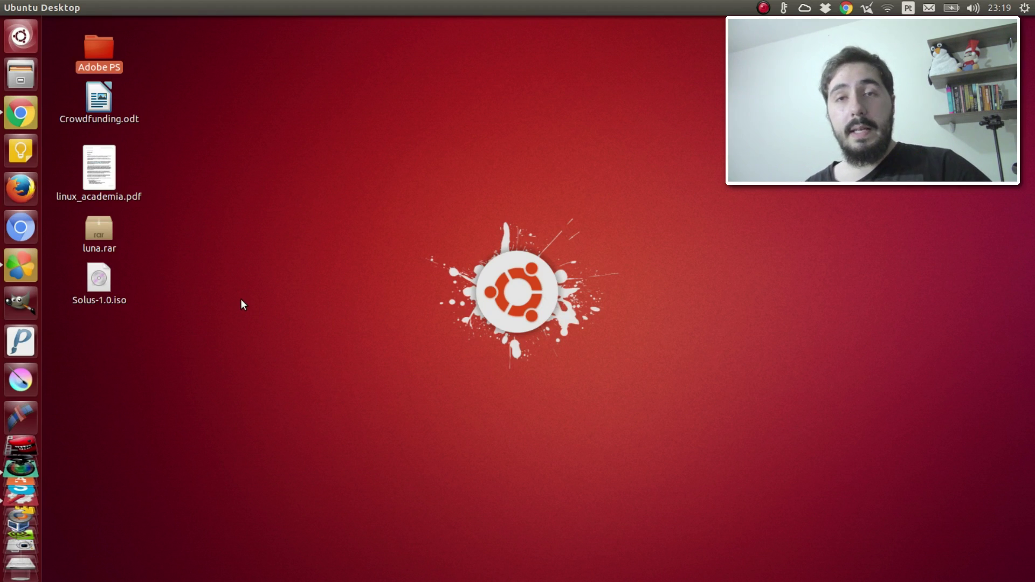
Open PlayOnLinux, select the Adobe Photoshop CS6 entry among the installed programs and move the window aside
left_click(20, 265)
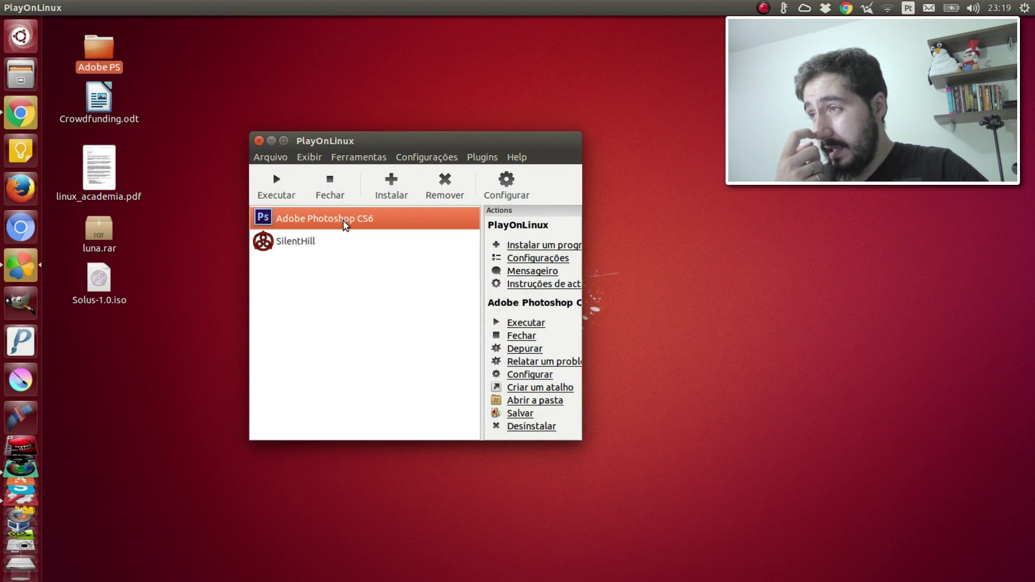
left_click(362, 242)
left_click(372, 227)
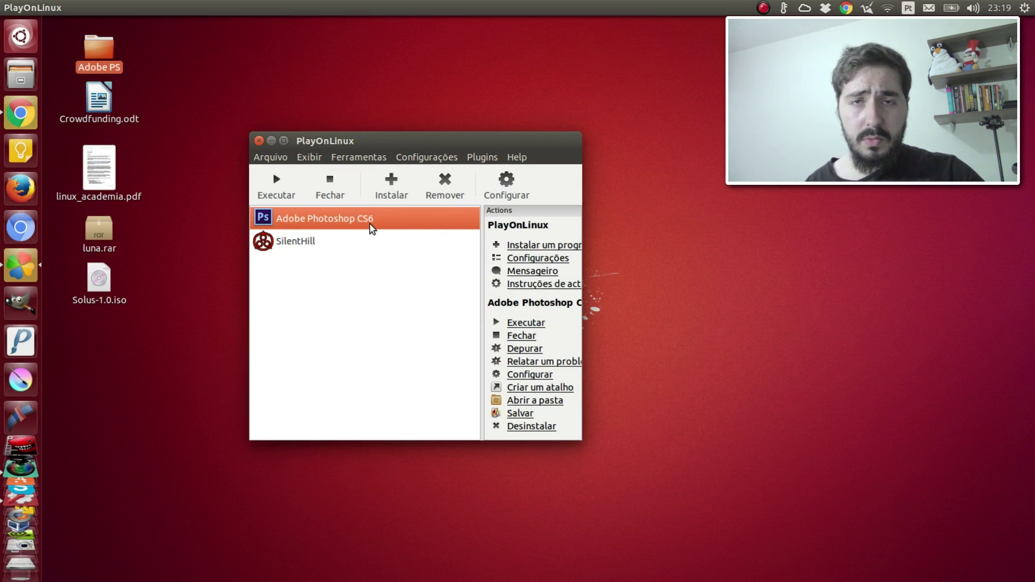
left_click_drag(445, 137, 535, 113)
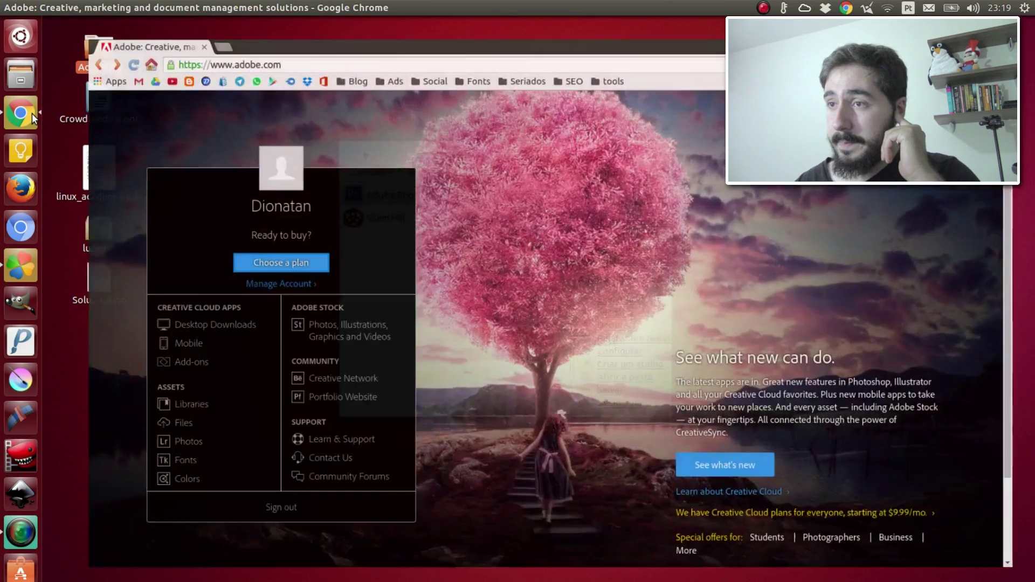
Switch to Google Chrome and open the Creative Cloud Desktop Downloads page from the Adobe home page
left_click(31, 112)
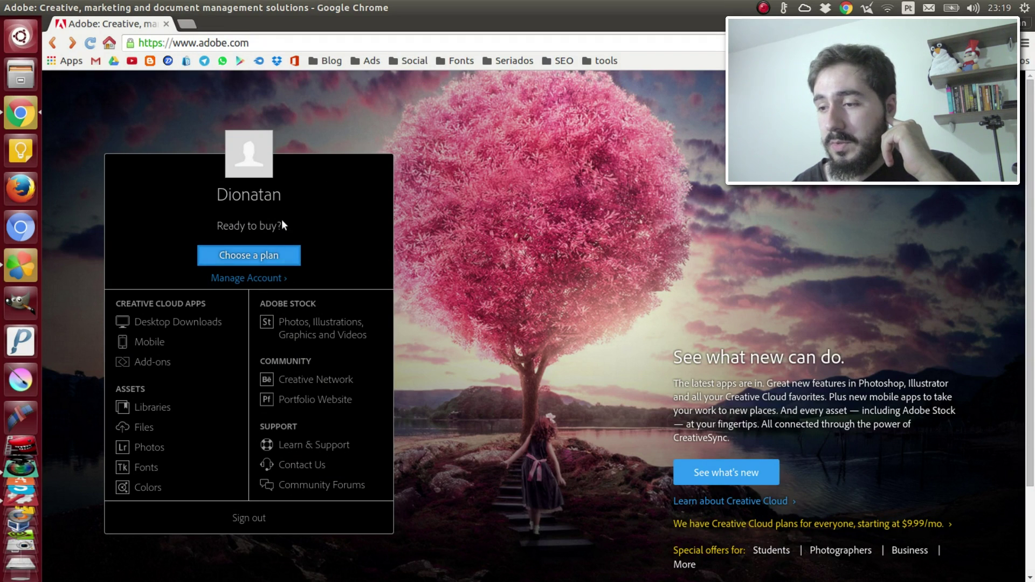
scroll(405, 223, "down", 3)
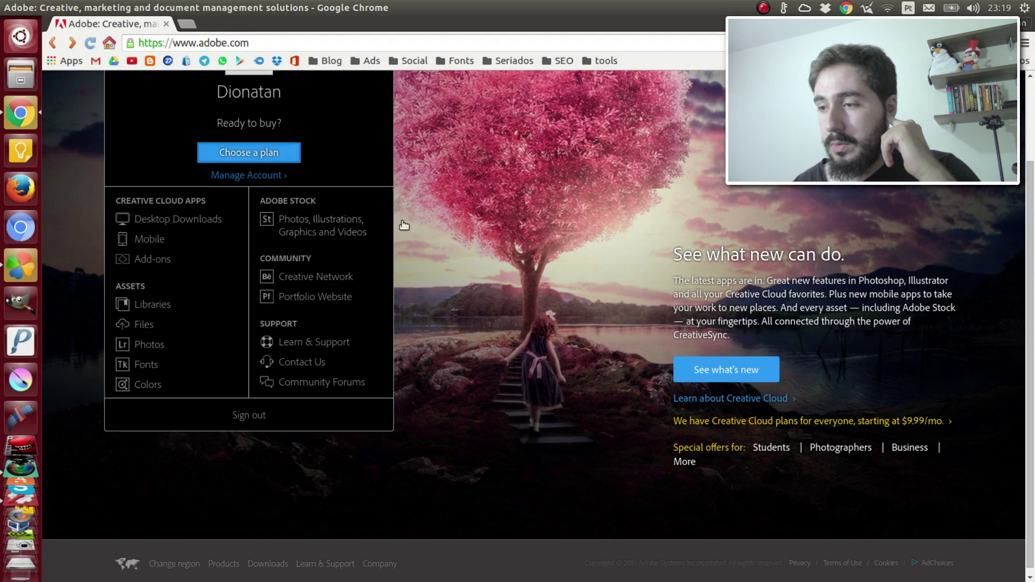
left_click(192, 224)
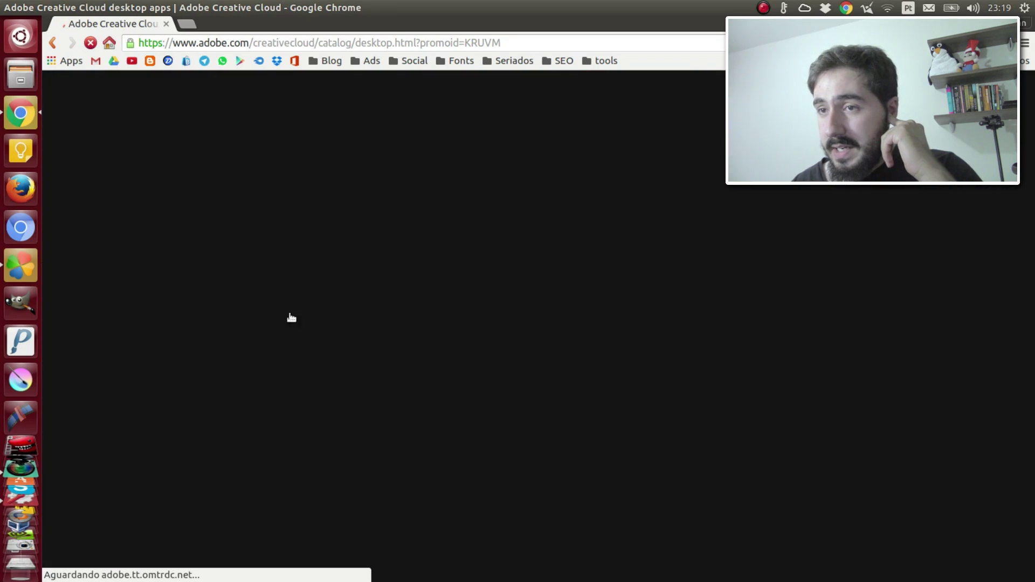
scroll(452, 328, "down", 4)
scroll(484, 400, "down", 10)
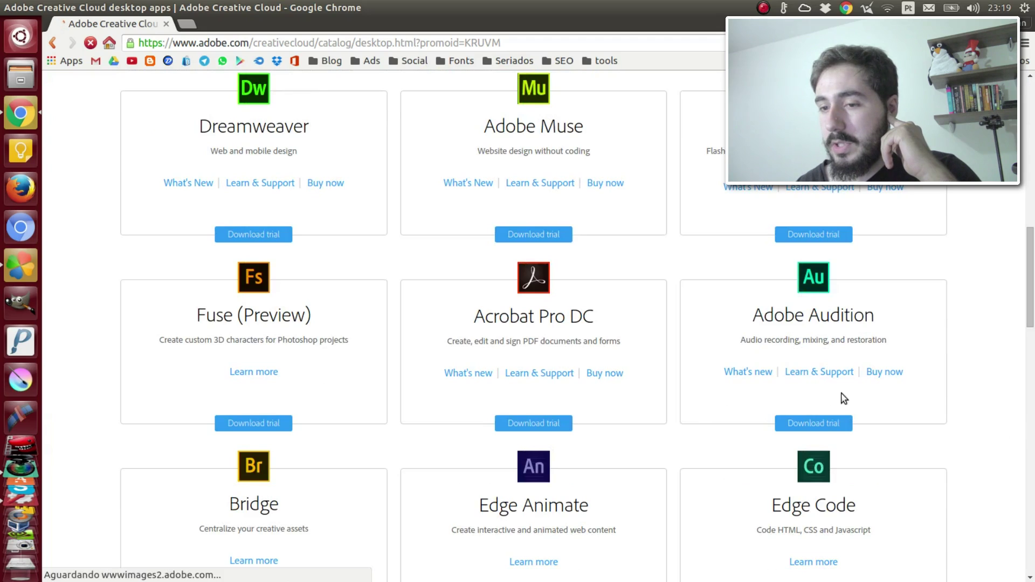
scroll(885, 365, "up", 8)
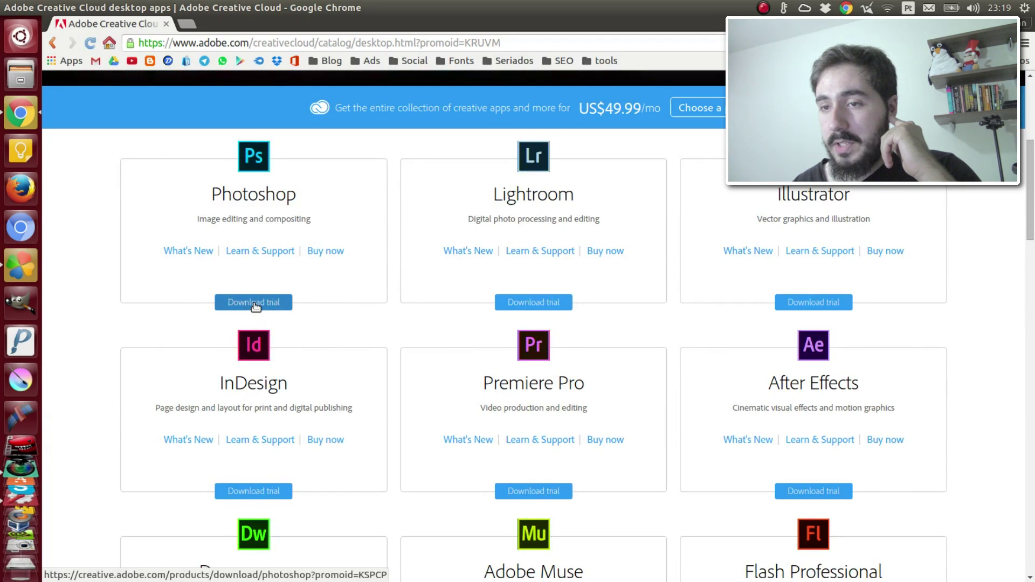
scroll(326, 289, "up", 1)
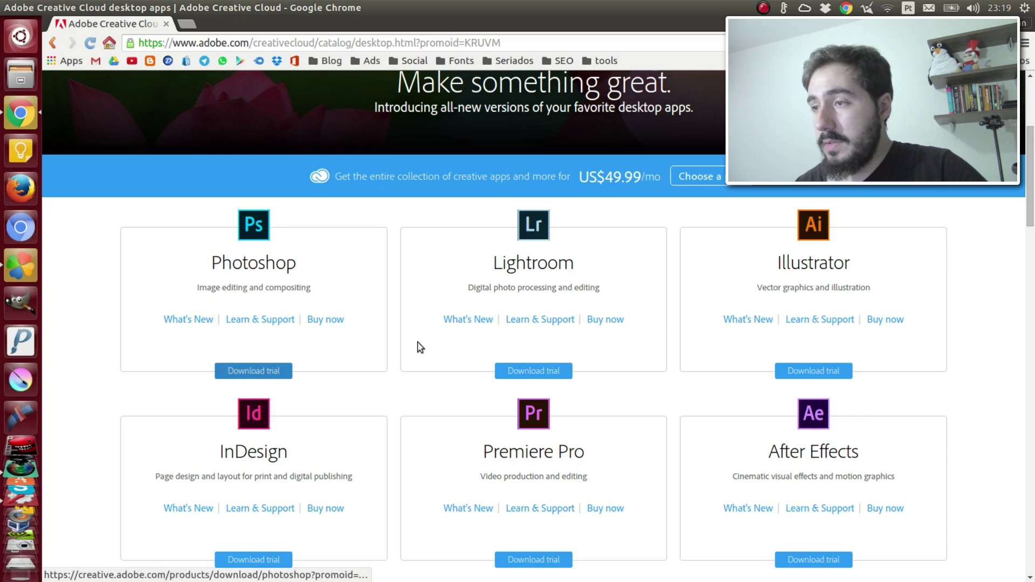
scroll(557, 371, "up", 3)
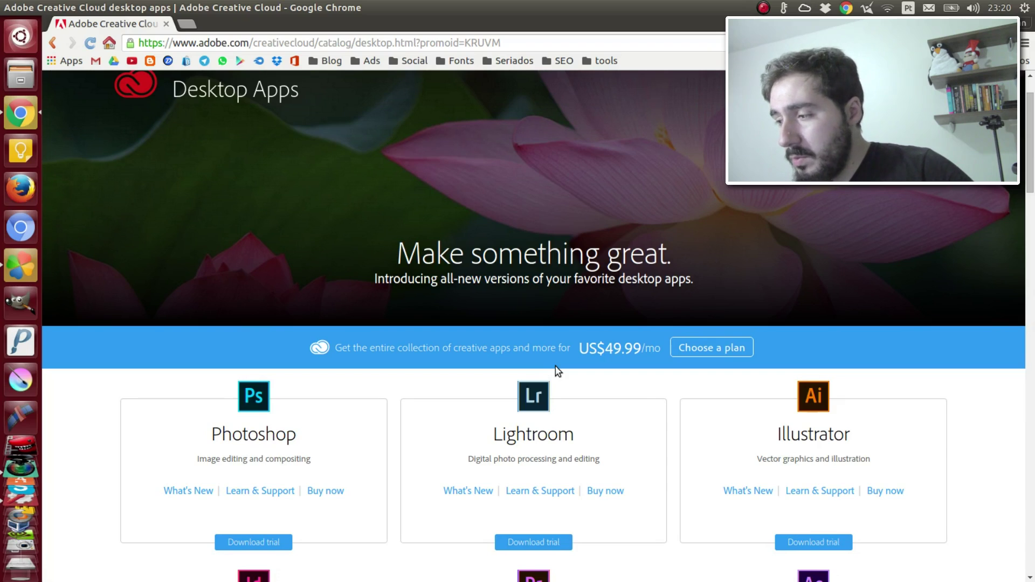
scroll(558, 371, "up", 2)
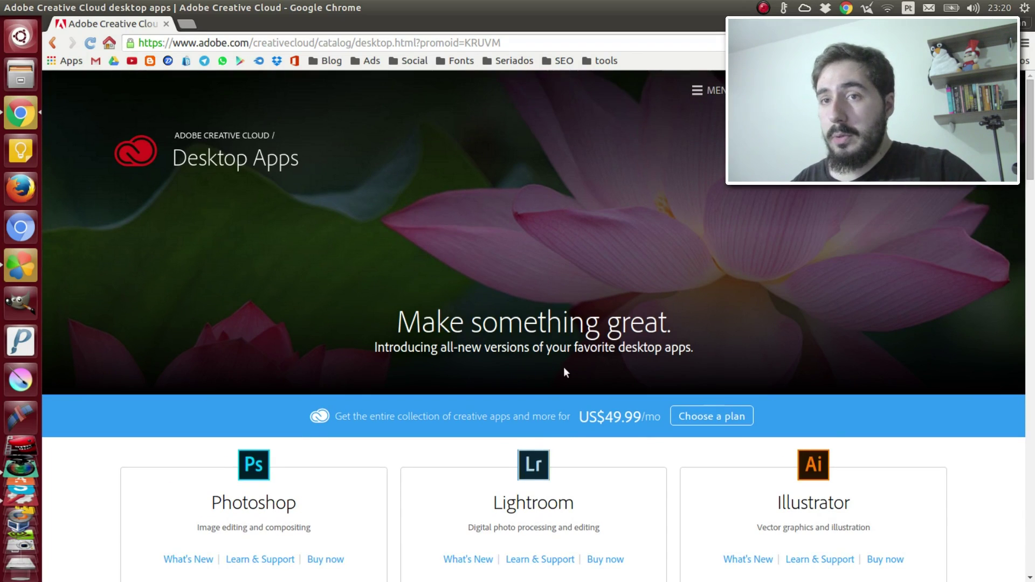
left_click(20, 8)
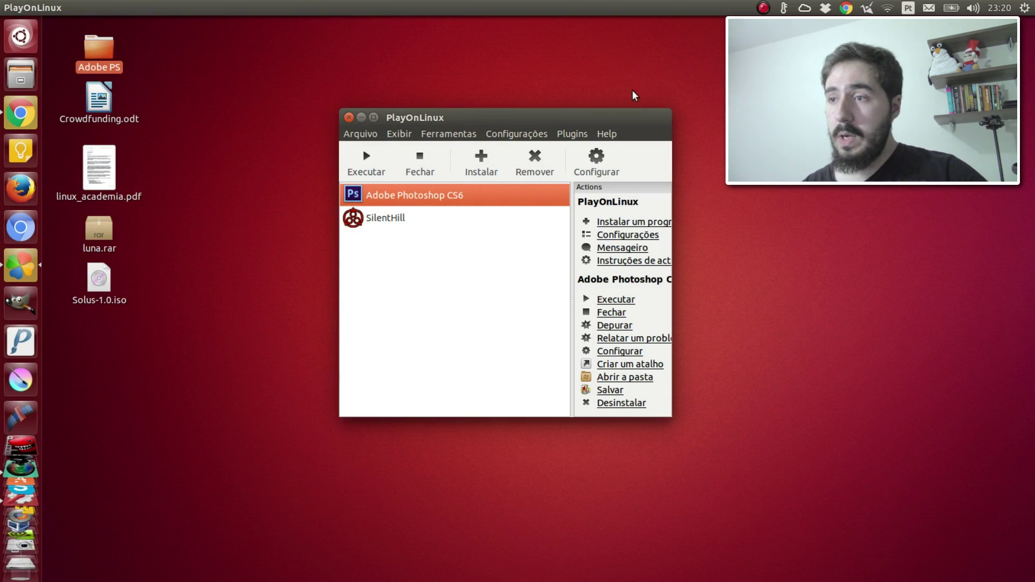
Show the Photoshop installer Set-up.exe in the Adobe CS6 subfolder of the desktop's Adobe PS folder
left_click_drag(621, 120, 703, 103)
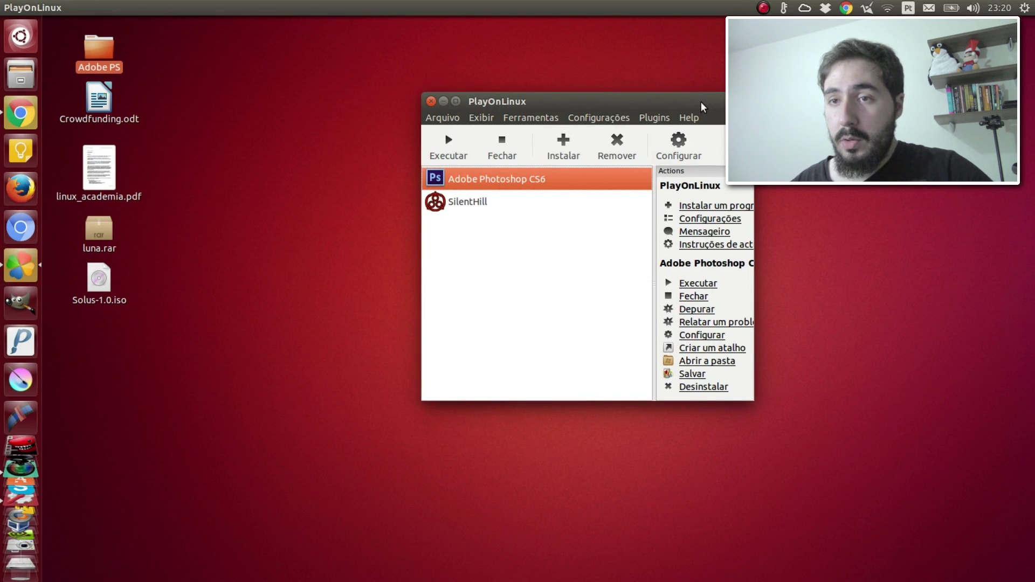
double_click(98, 49)
left_click_drag(758, 291, 571, 174)
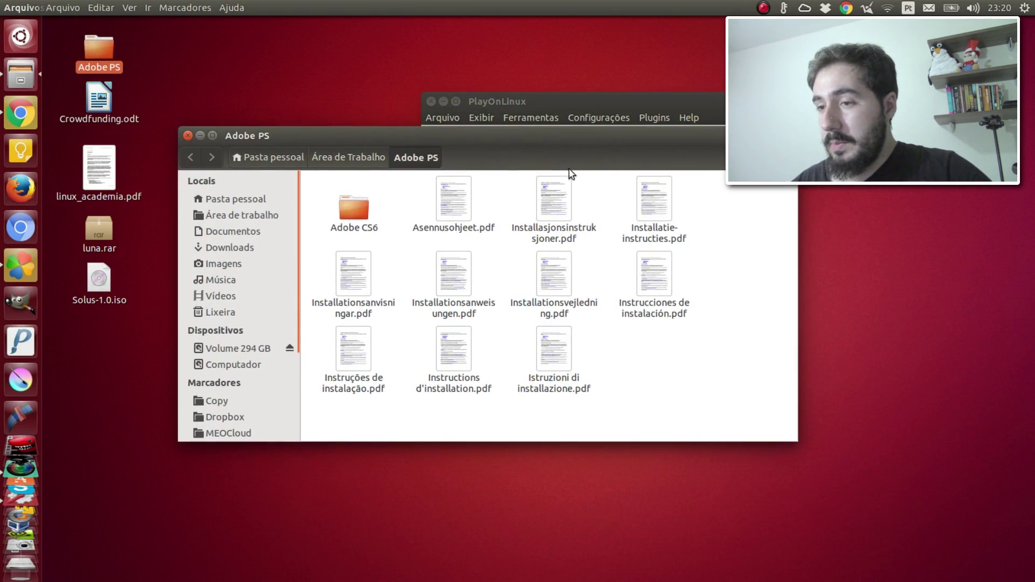
left_click(469, 362)
left_click(357, 213)
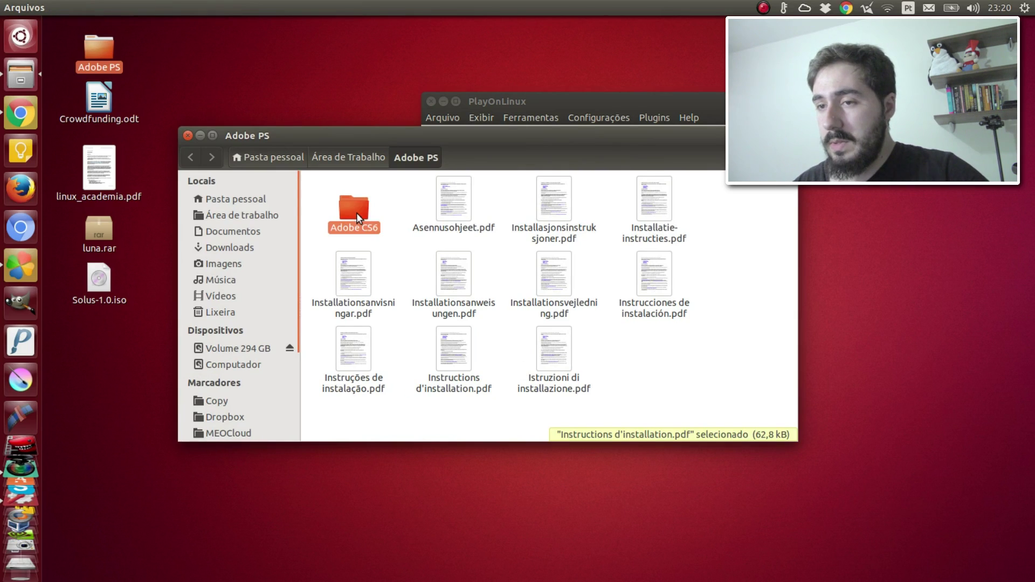
double_click(340, 209)
left_click(484, 296)
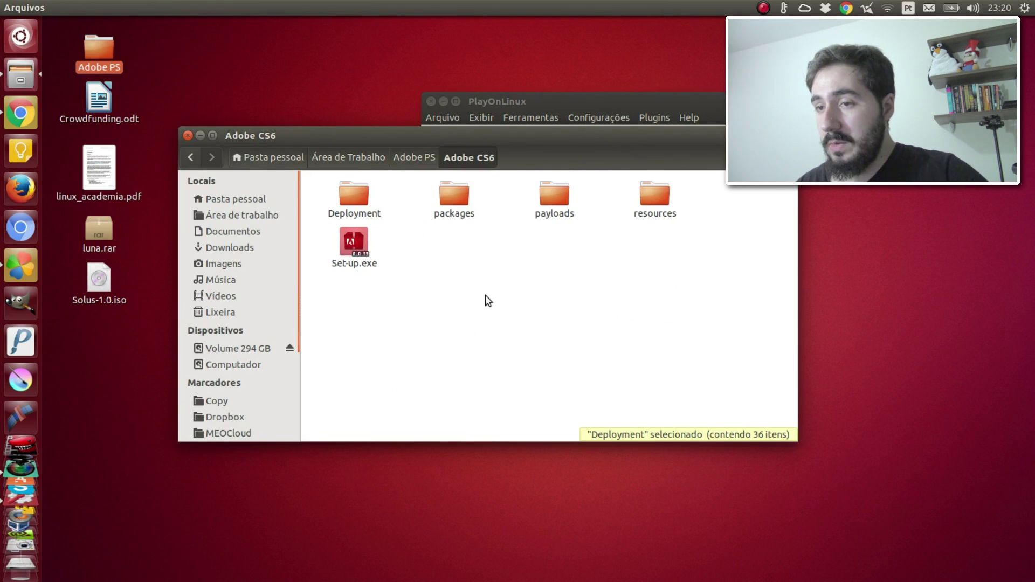
left_click(343, 256)
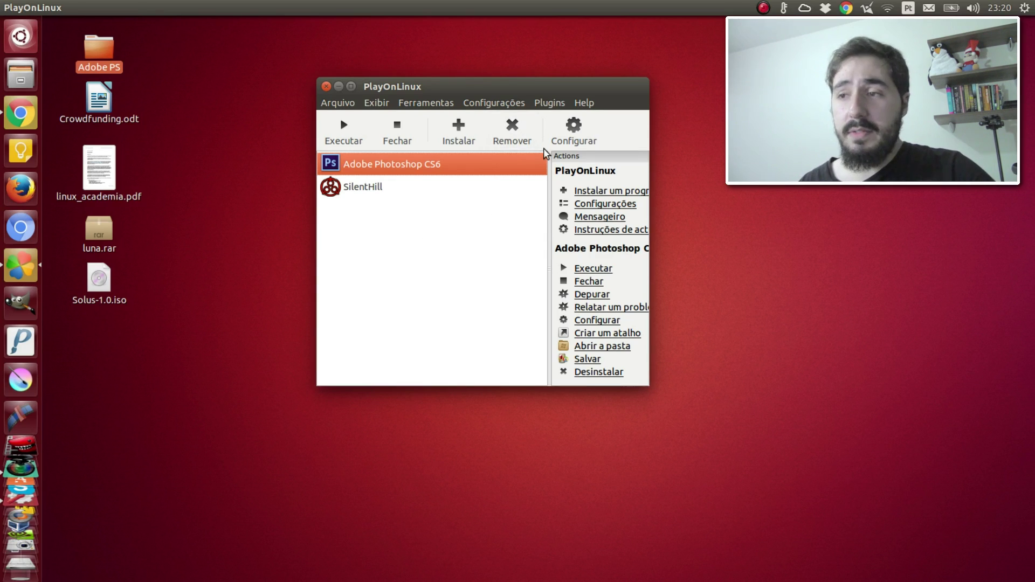
Open PlayOnLinux's program installation window and search the available programs for "phot"
left_click(459, 132)
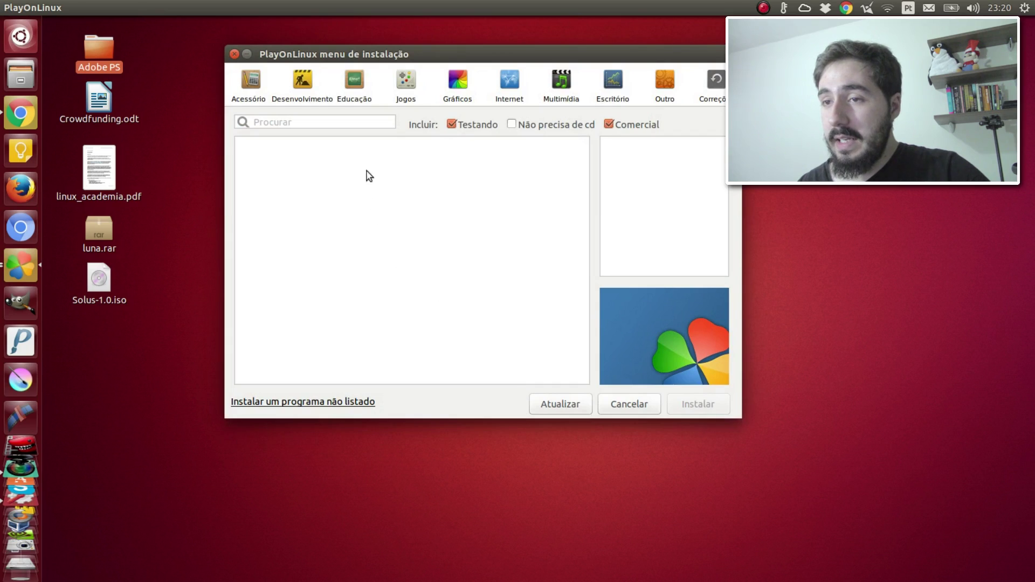
left_click(335, 118)
type("p")
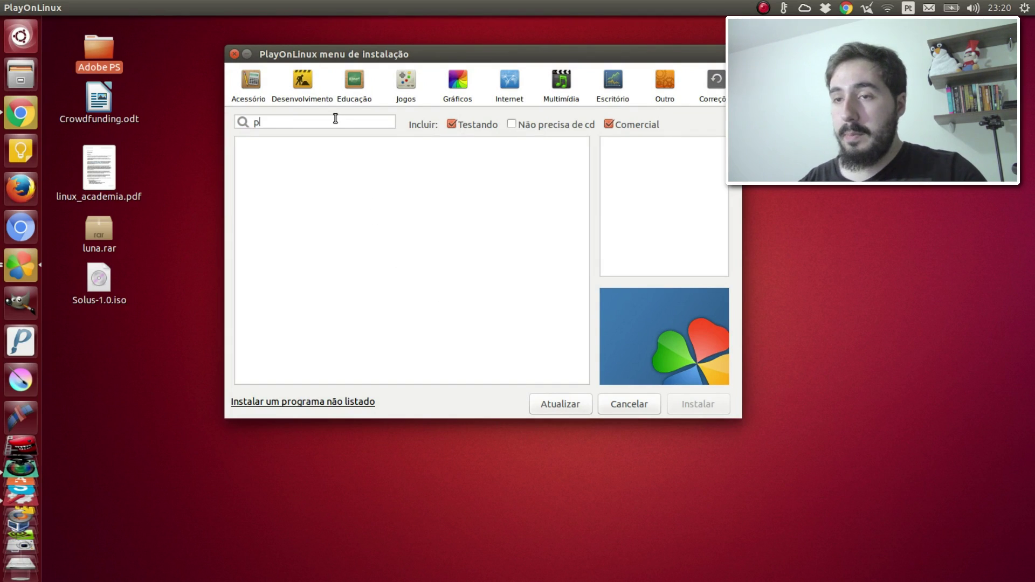
type("hot")
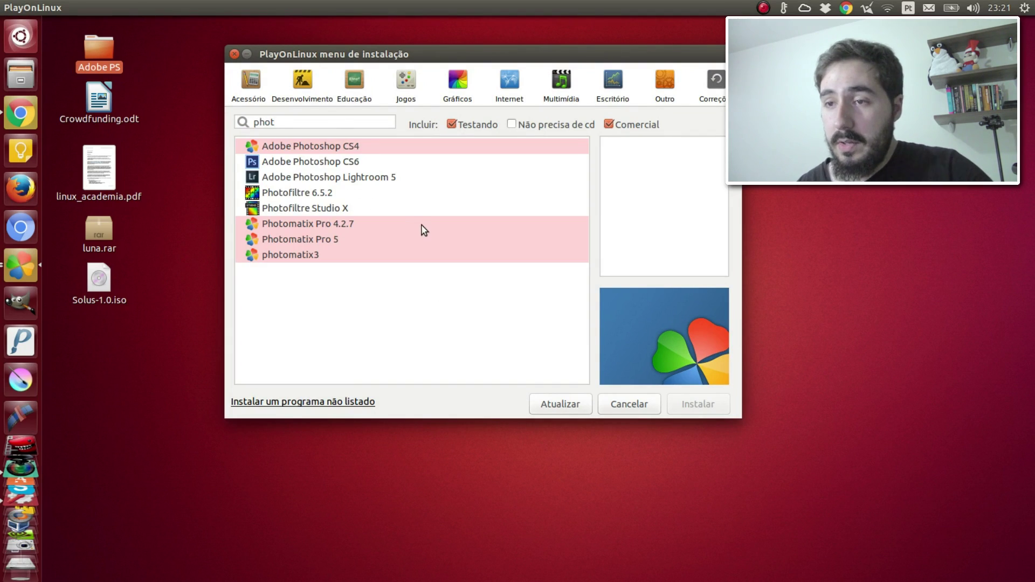
Choose Adobe Photoshop CS6 from the search results and start its installation
left_click(409, 179)
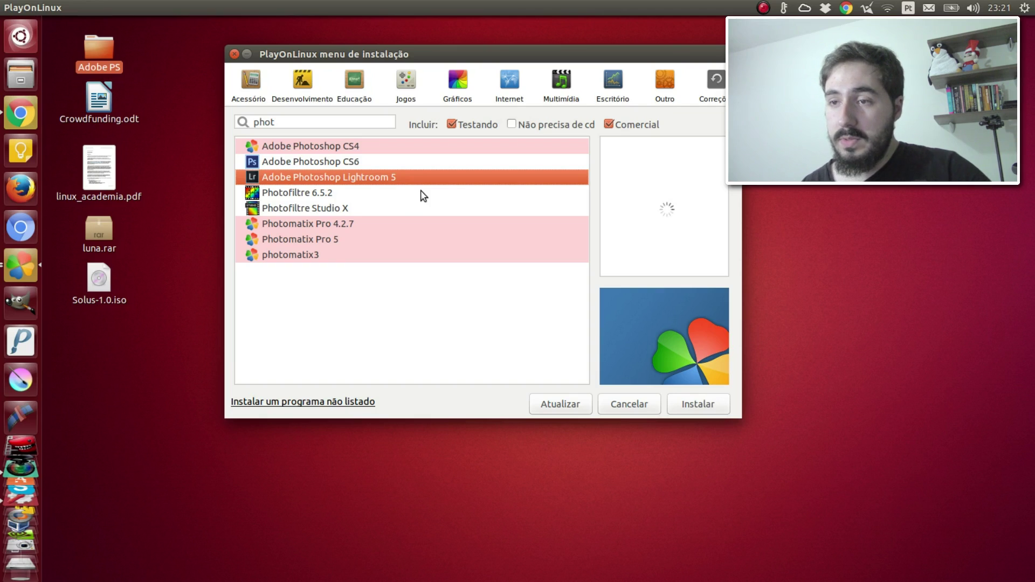
left_click(324, 161)
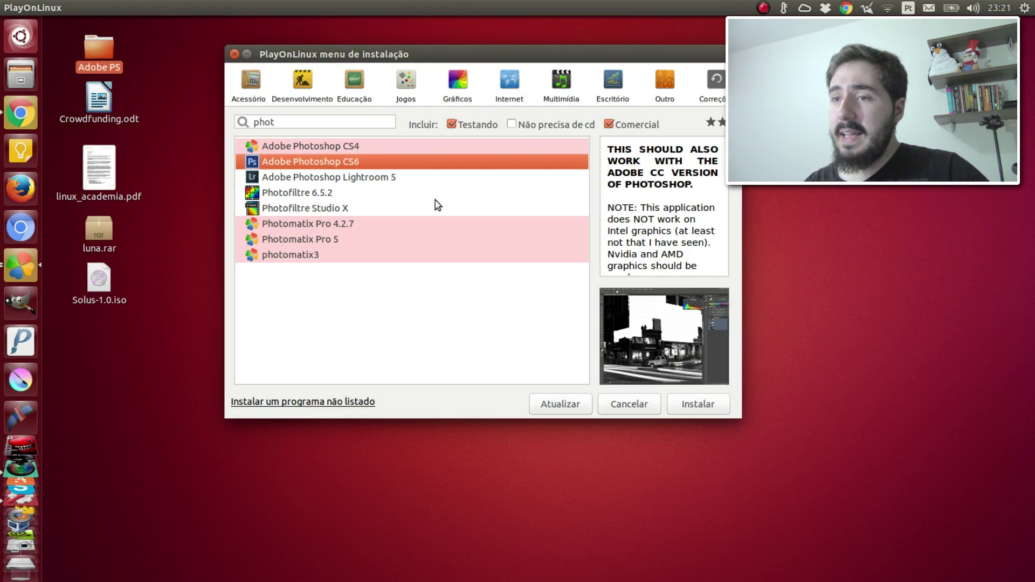
left_click(389, 151)
left_click(384, 162)
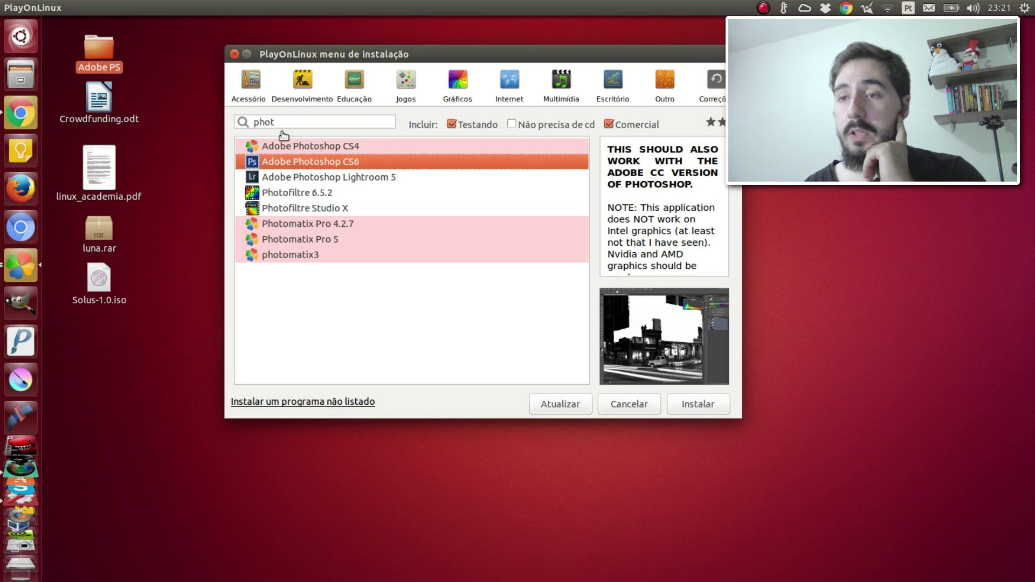
left_click(319, 178)
left_click(319, 165)
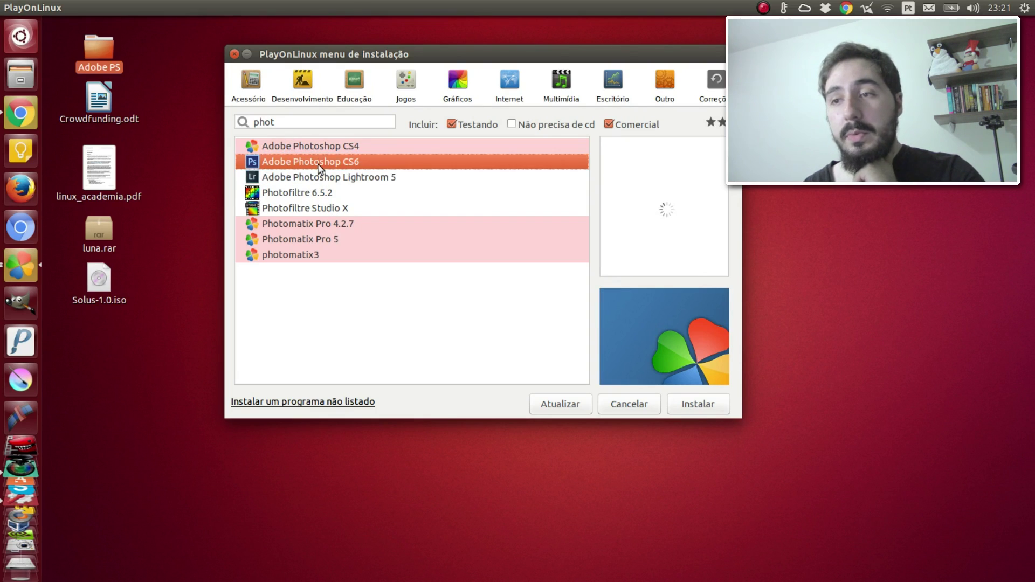
left_click(700, 412)
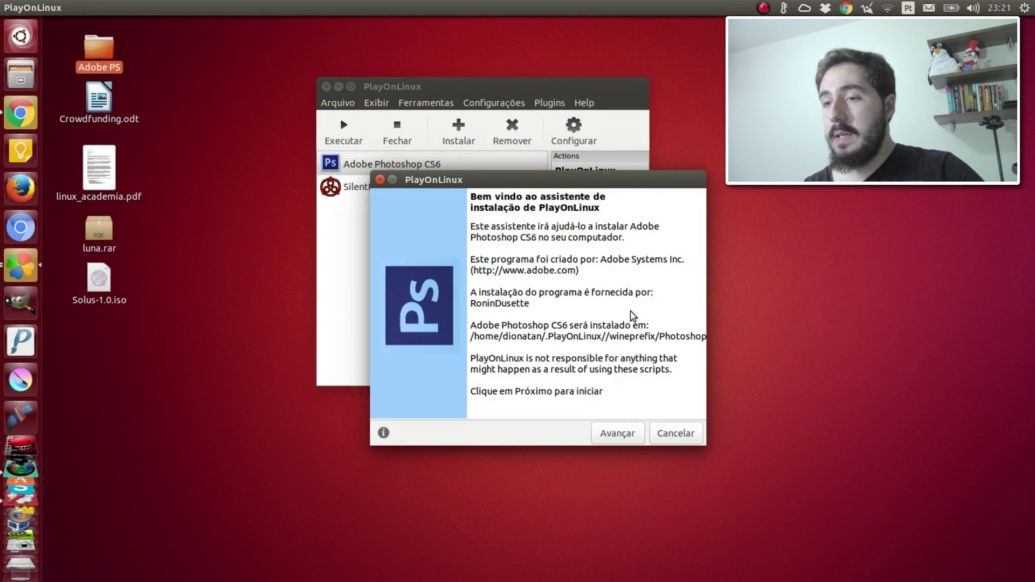
Advance the Photoshop CS6 installation wizard past its welcome page and reposition its window
left_click_drag(576, 186, 510, 127)
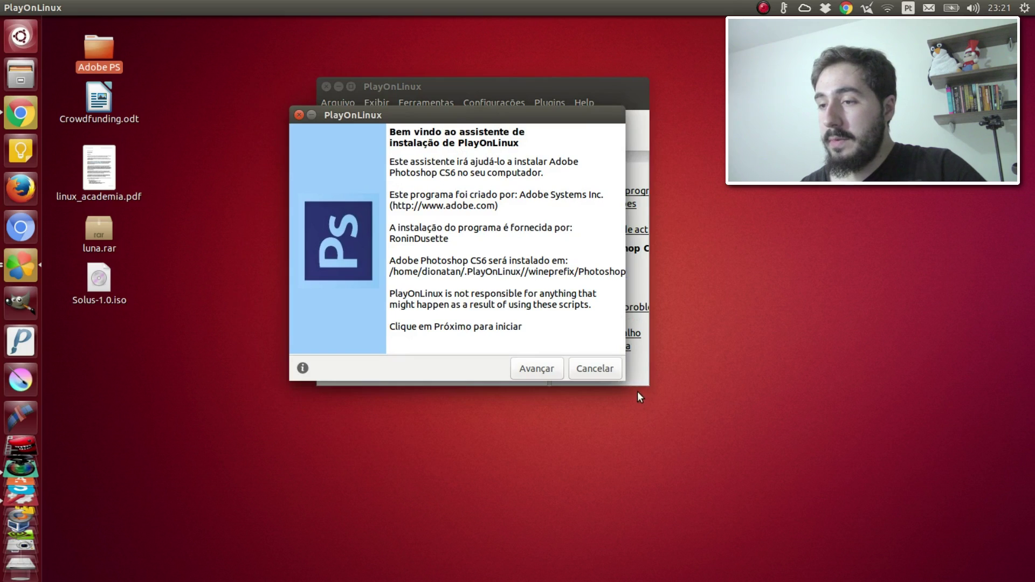
left_click(561, 373)
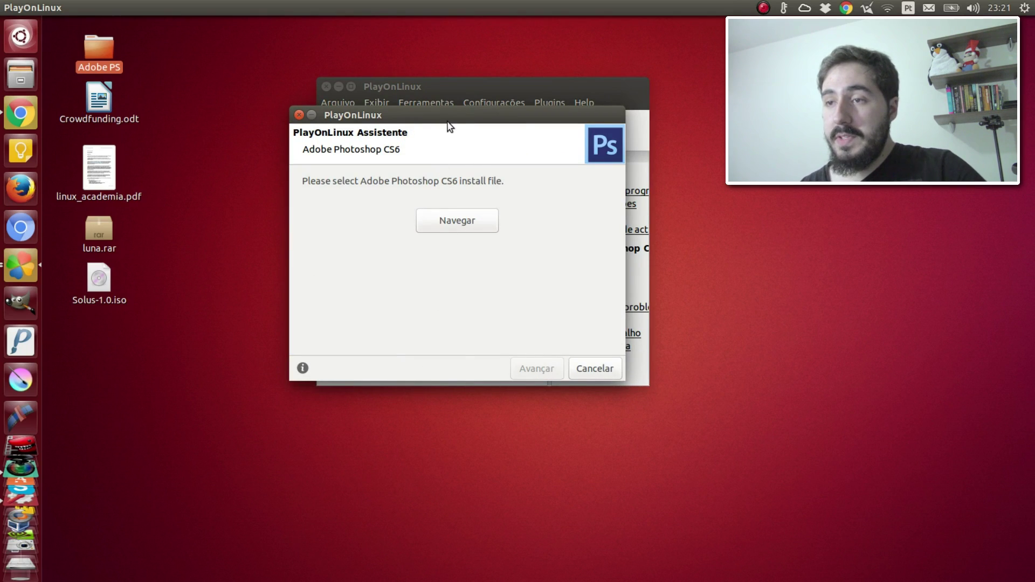
left_click_drag(451, 116, 494, 123)
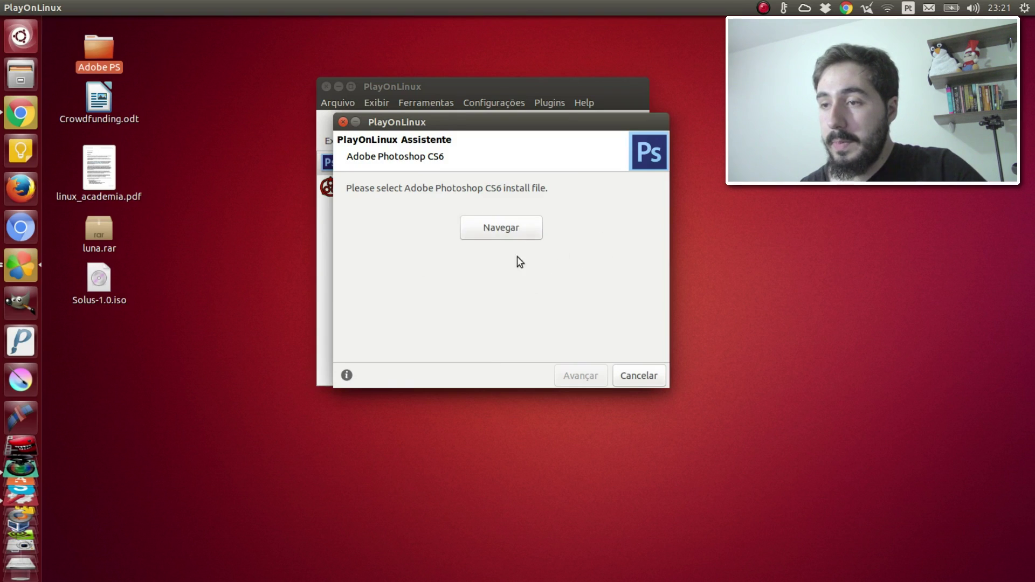
Choose Set-up.exe from the desktop folder Adobe PS/Adobe CS6 as the install file and continue the wizard
left_click(515, 229)
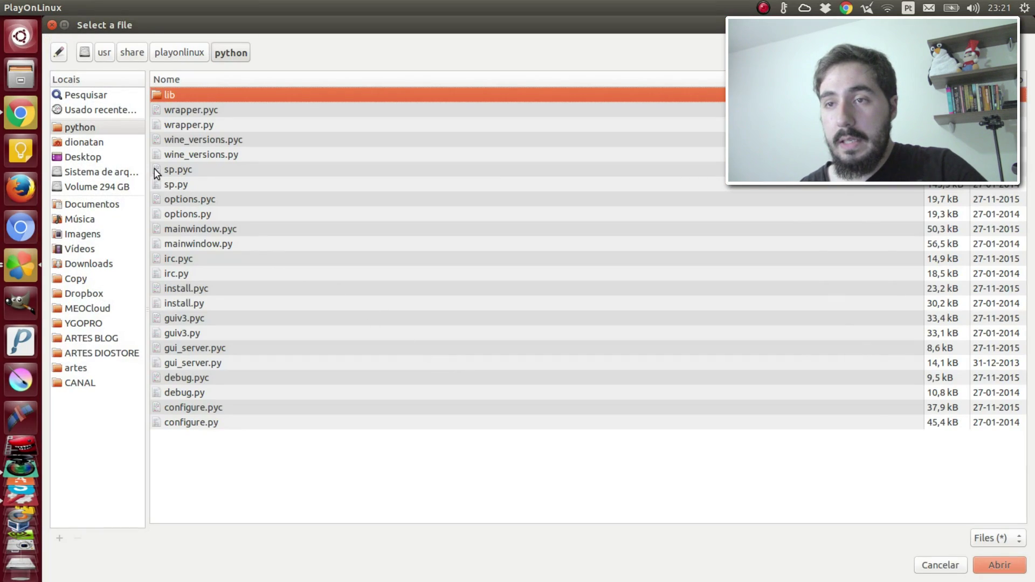
left_click(111, 156)
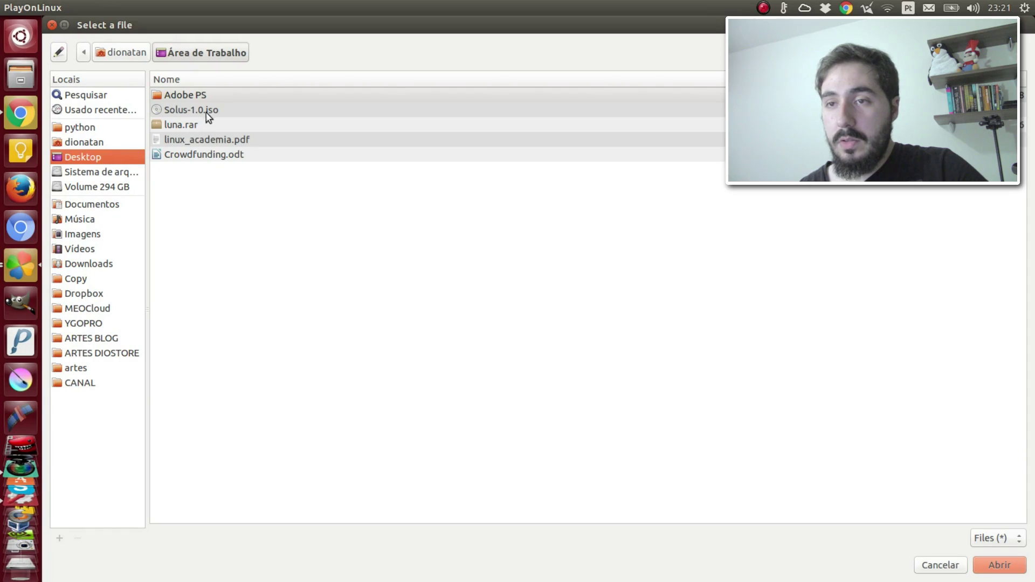
double_click(201, 95)
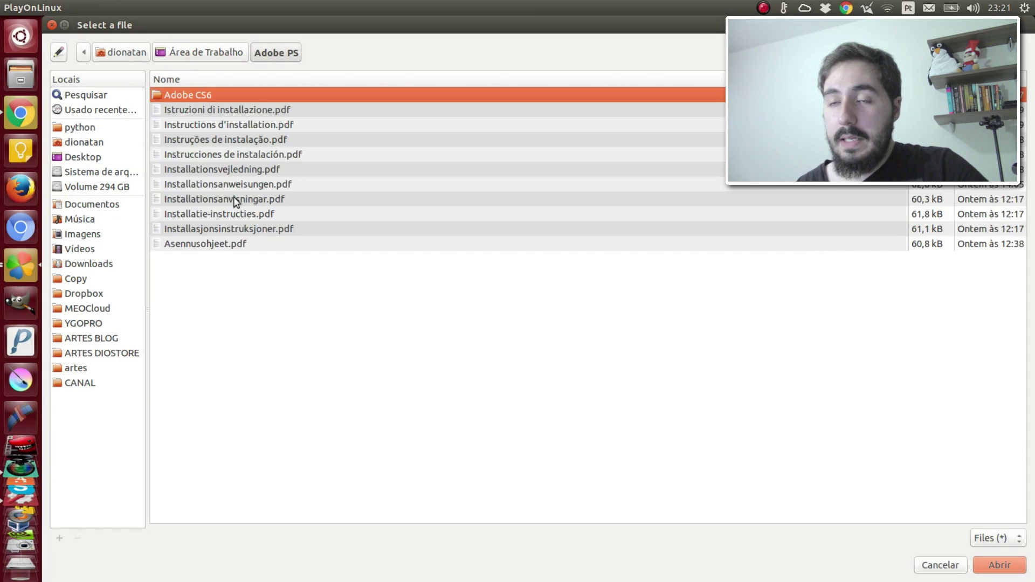
double_click(189, 94)
left_click(189, 155)
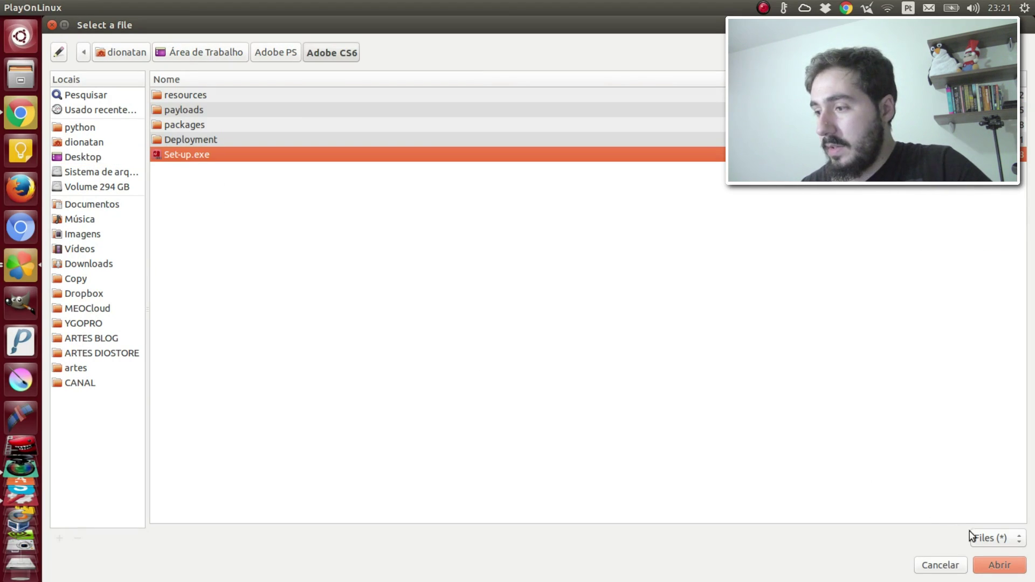
left_click(1007, 562)
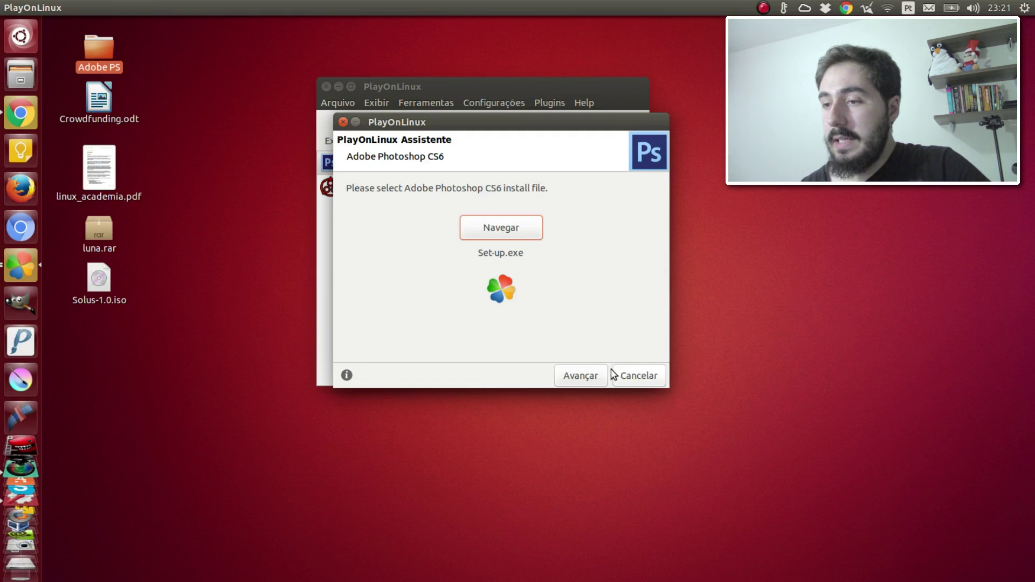
left_click(589, 378)
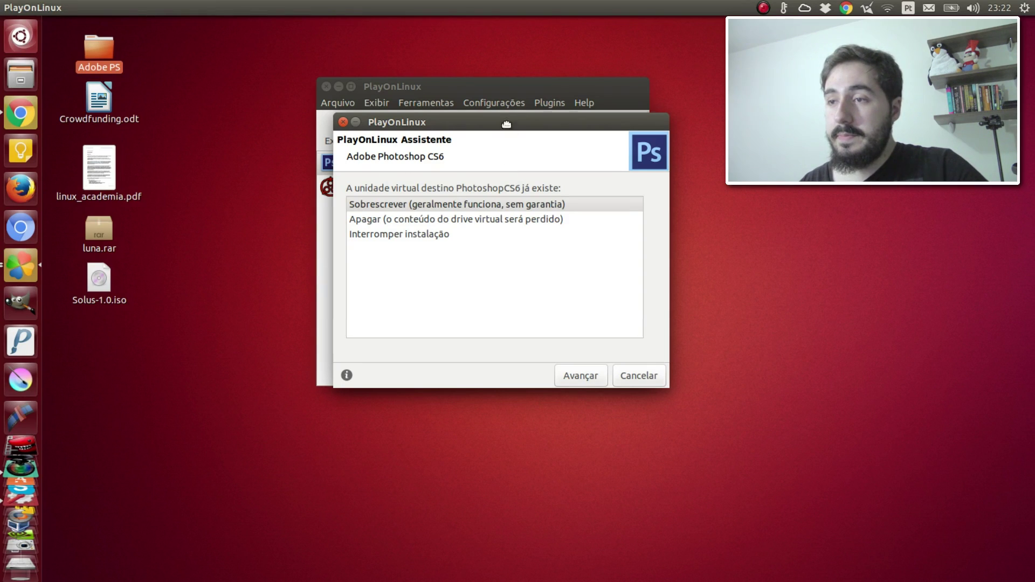
Move the installation wizard aside and bring the main PlayOnLinux window to the front with Adobe Photoshop CS6 selected
left_click_drag(503, 122, 634, 217)
left_click(354, 169)
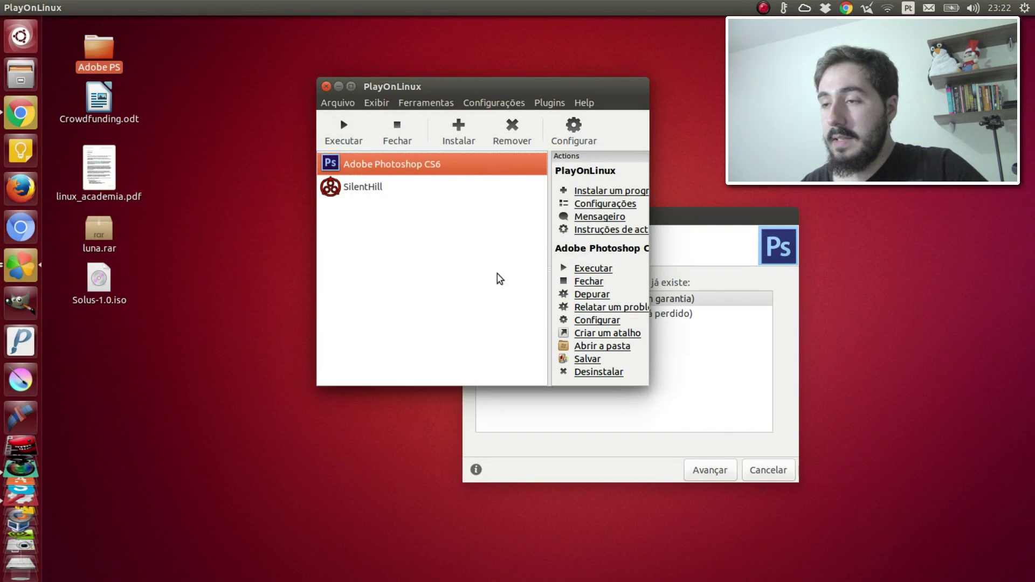
Choose Sobrescrever for the existing PhotoshopCS6 virtual drive and continue the installation wizard
left_click(716, 230)
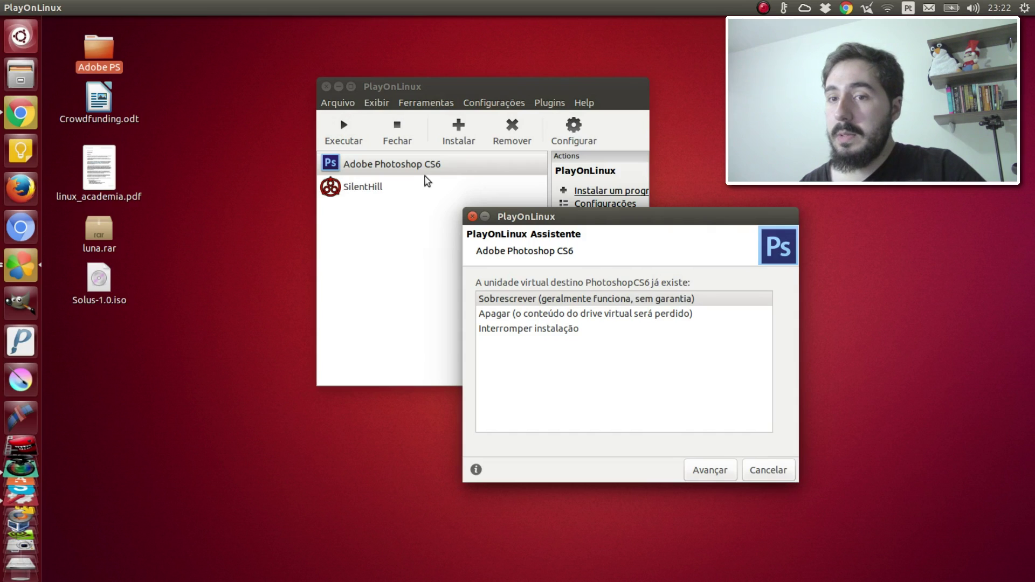
left_click_drag(651, 214, 762, 121)
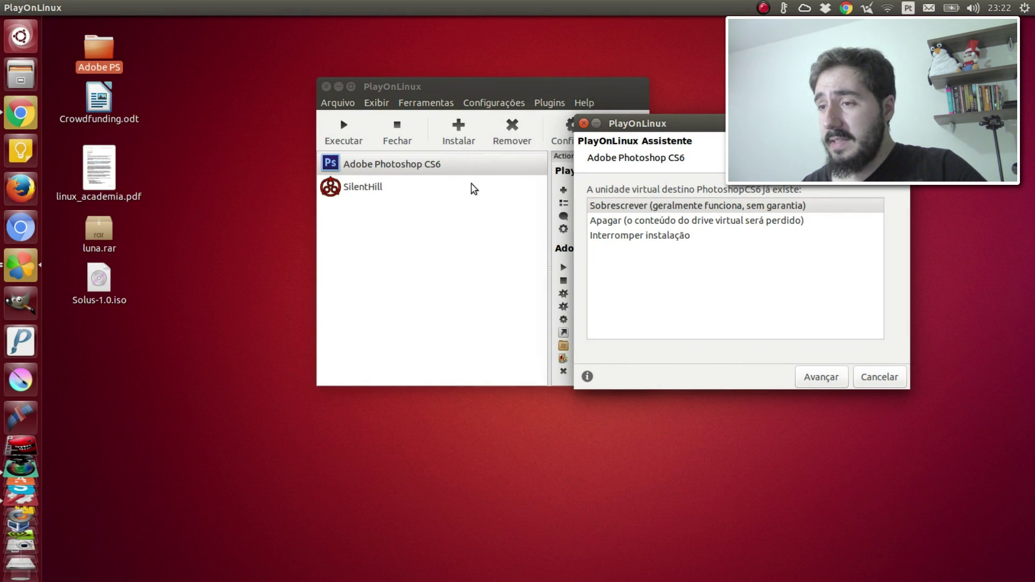
left_click(744, 207)
left_click(724, 224)
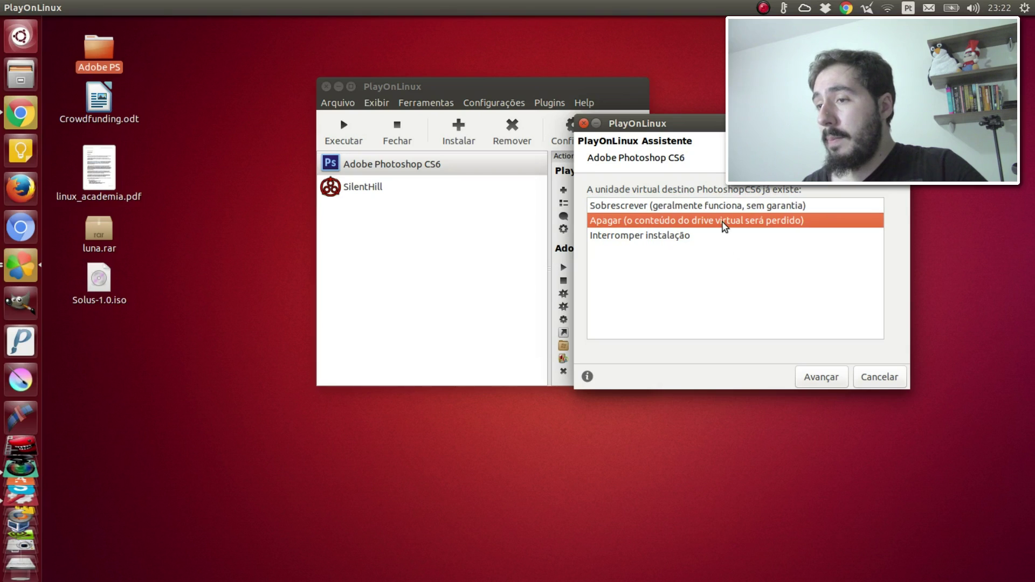
left_click(696, 236)
left_click(698, 222)
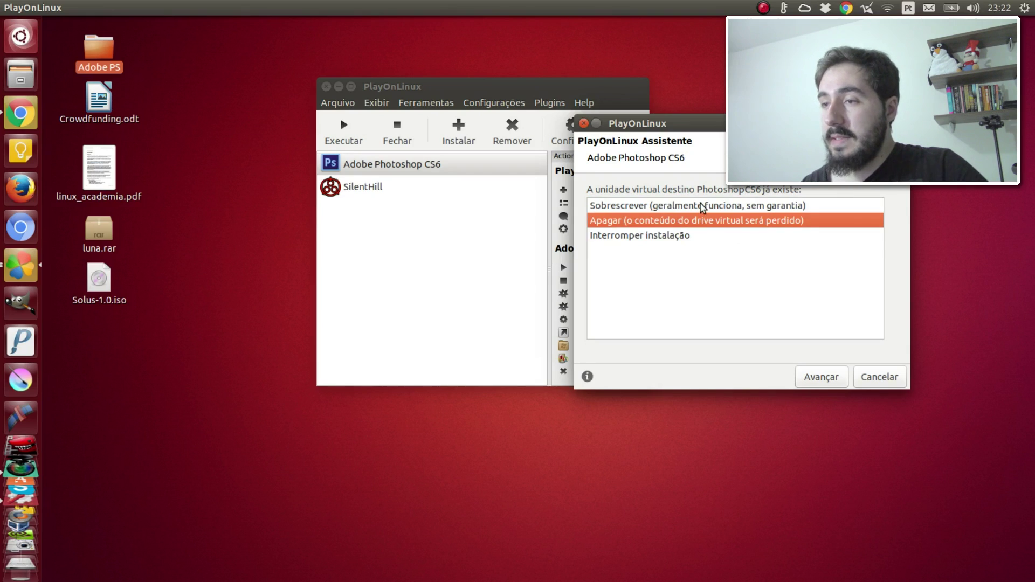
left_click(704, 207)
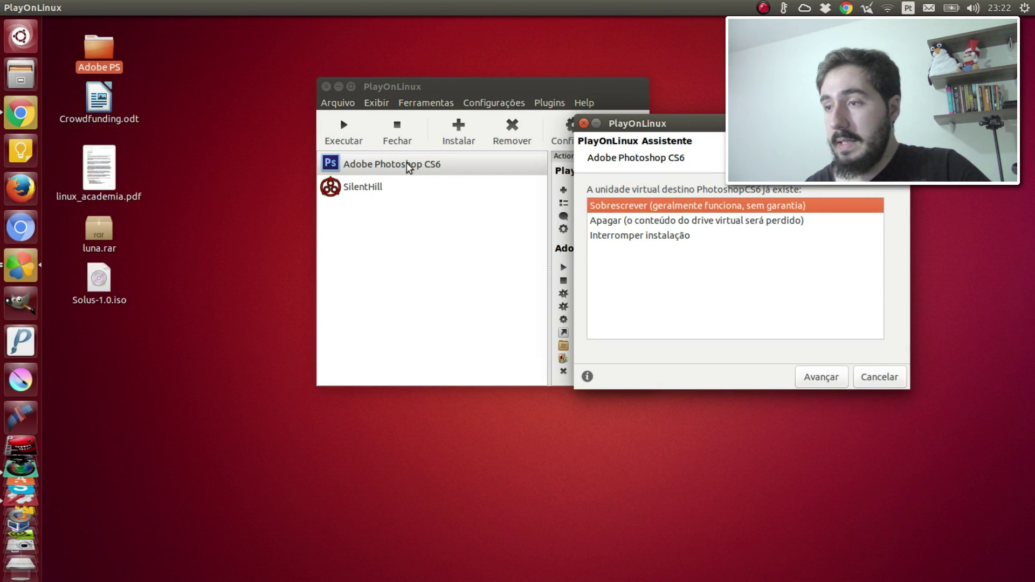
left_click_drag(809, 124, 737, 117)
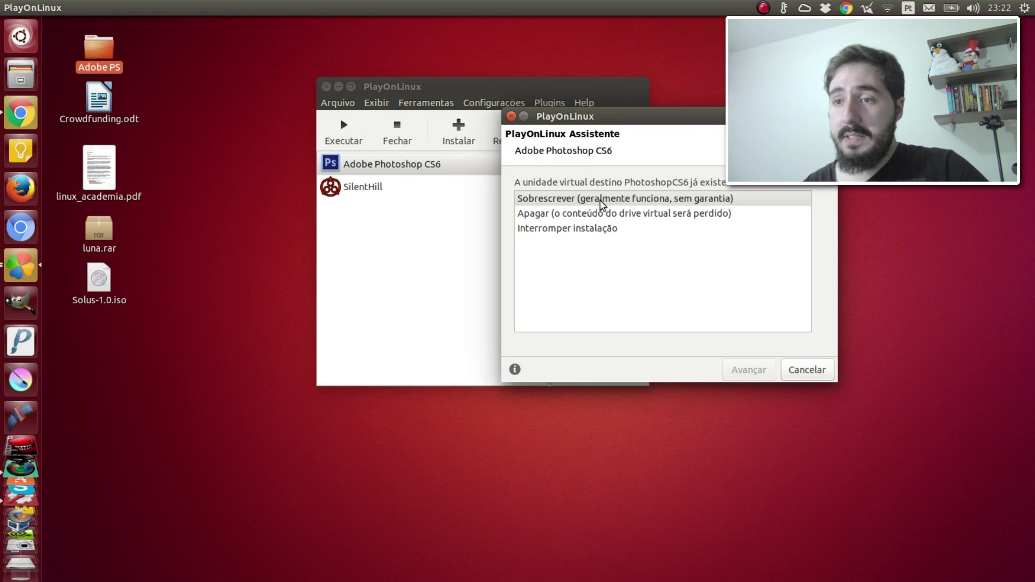
left_click(719, 200)
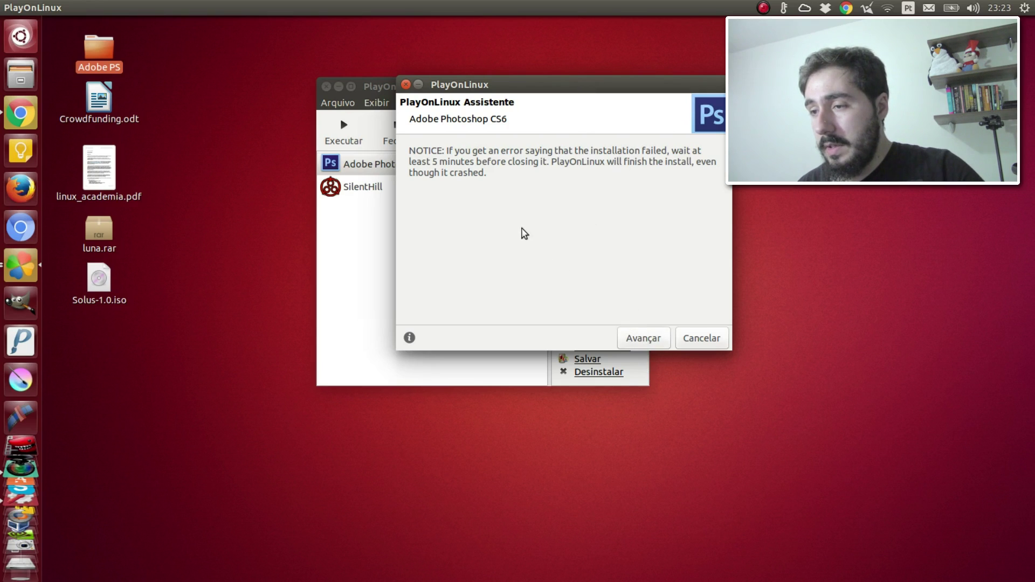
Continue past the failed-install notice and set up Photoshop CS6 as a trial (Avaliar), signing in with the Adobe ID
left_click(647, 343)
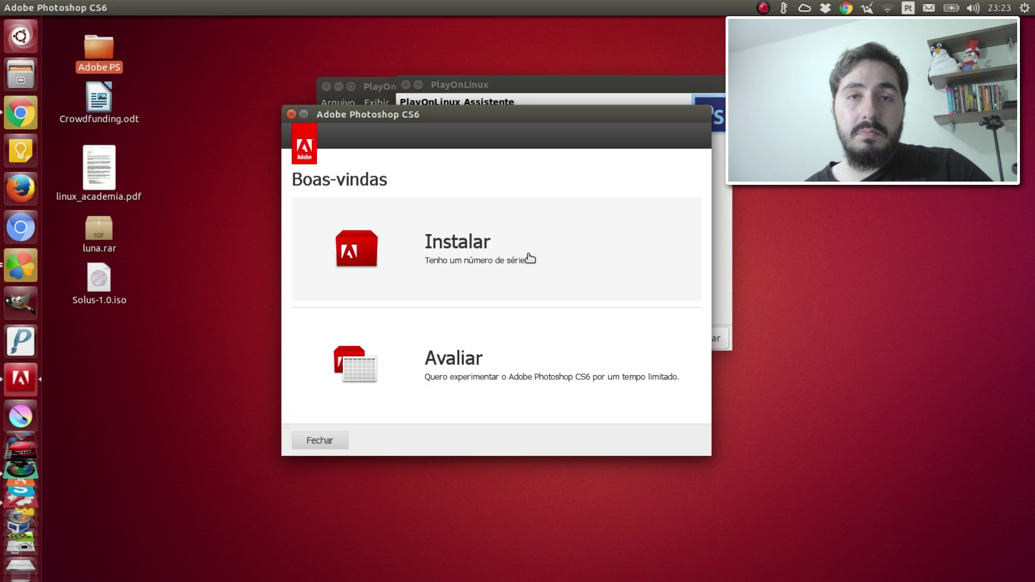
left_click(484, 377)
left_click(674, 440)
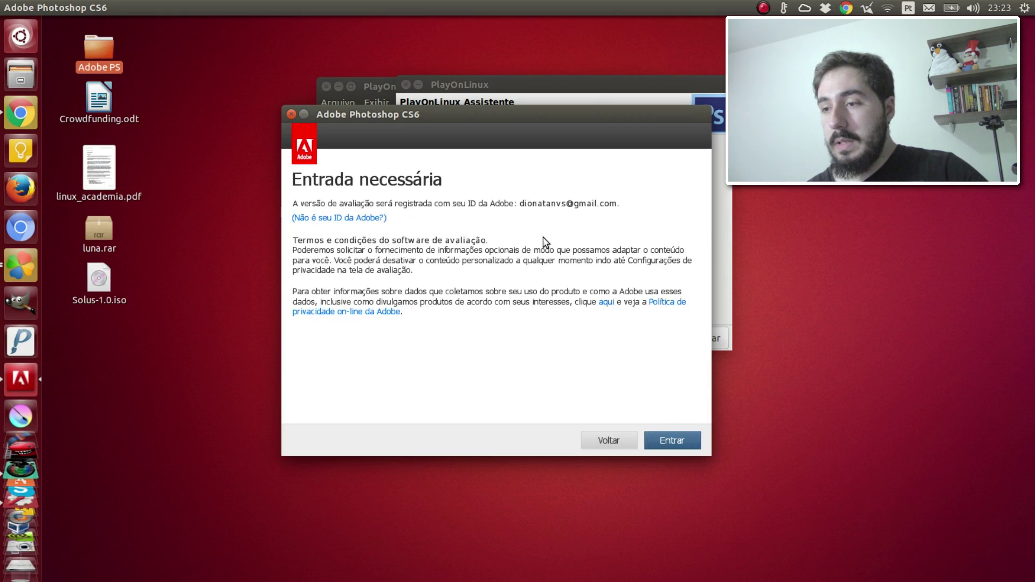
left_click(679, 442)
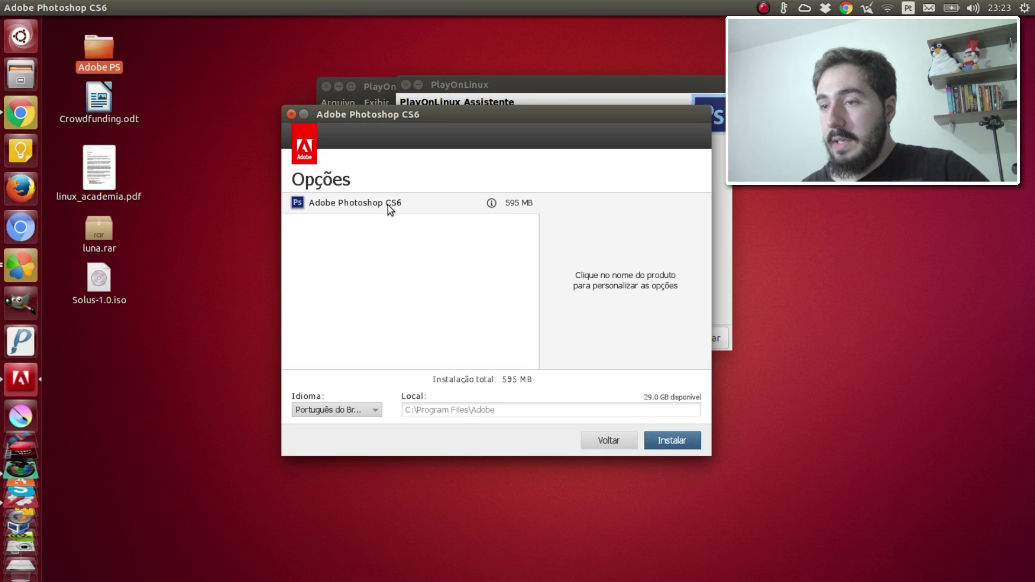
Install Adobe Photoshop CS6 with the default components and location, and close the Adobe installer and the PlayOnLinux wizard
left_click(505, 210)
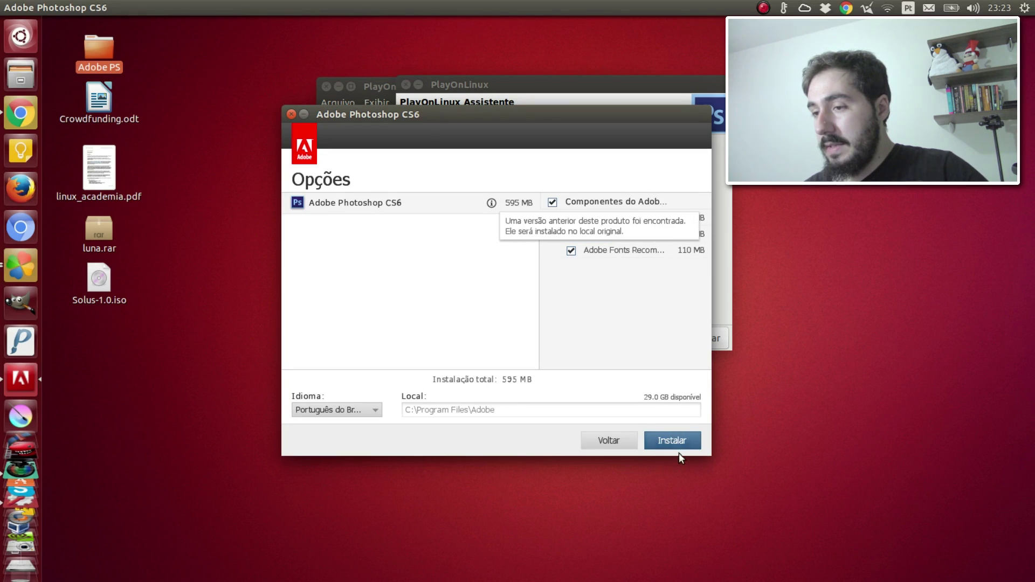
left_click(679, 440)
left_click_drag(558, 108, 626, 89)
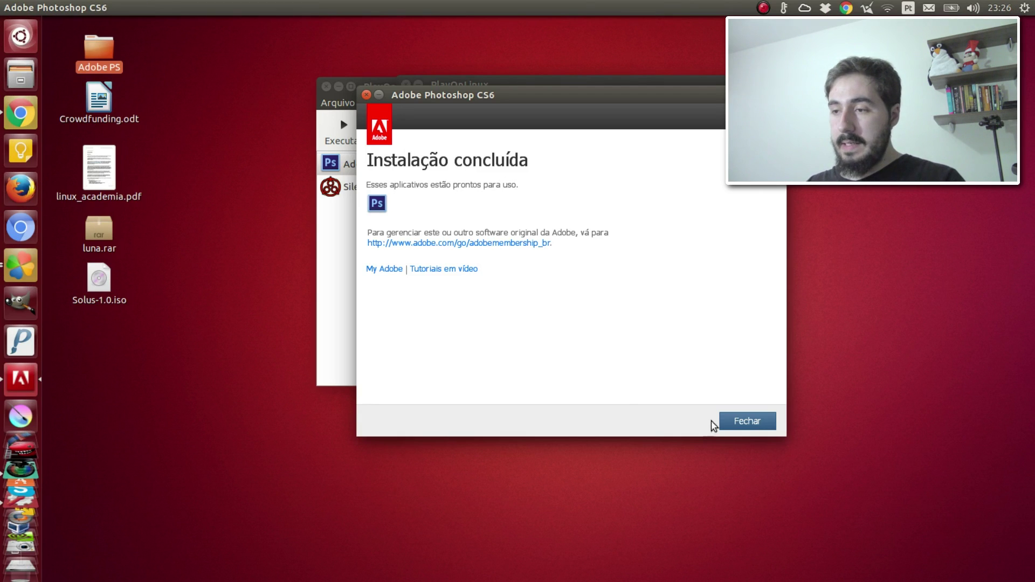
left_click(728, 421)
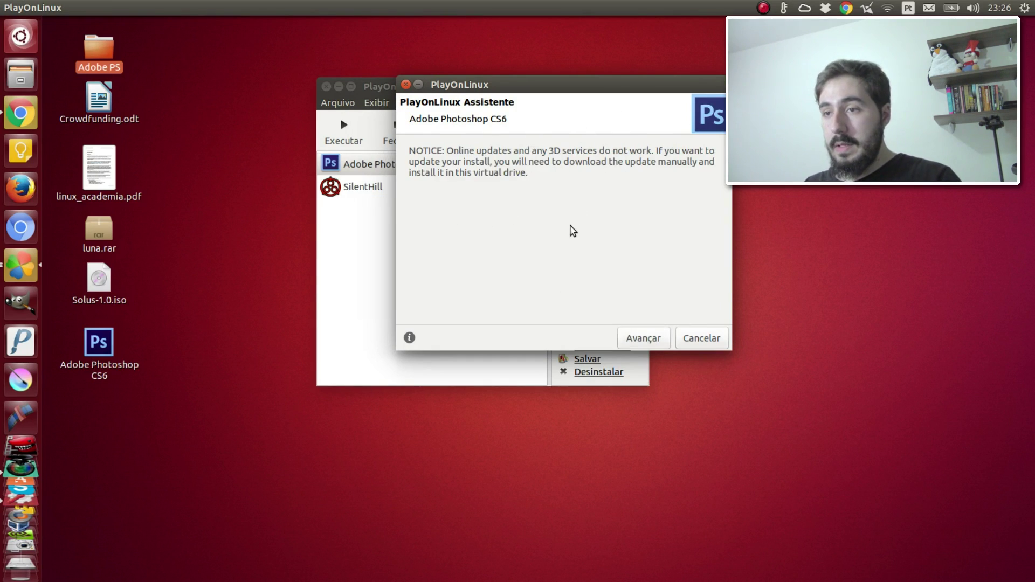
left_click(646, 338)
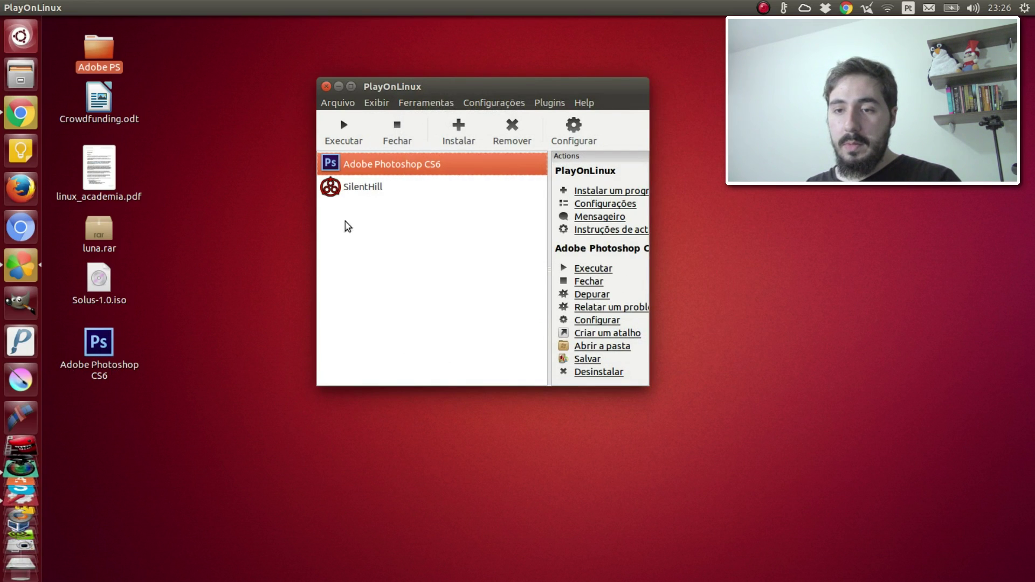
Launch the installed Adobe Photoshop CS6 and dismiss the unsupported graphics hardware notice
left_click(169, 373)
left_click(124, 361)
left_click(443, 169)
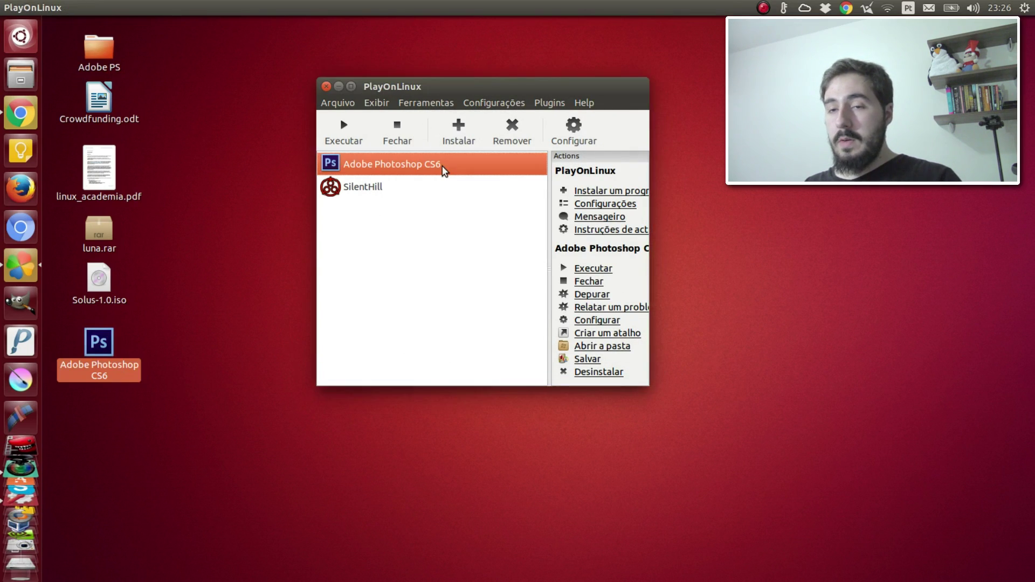
left_click(125, 402)
left_click(102, 354)
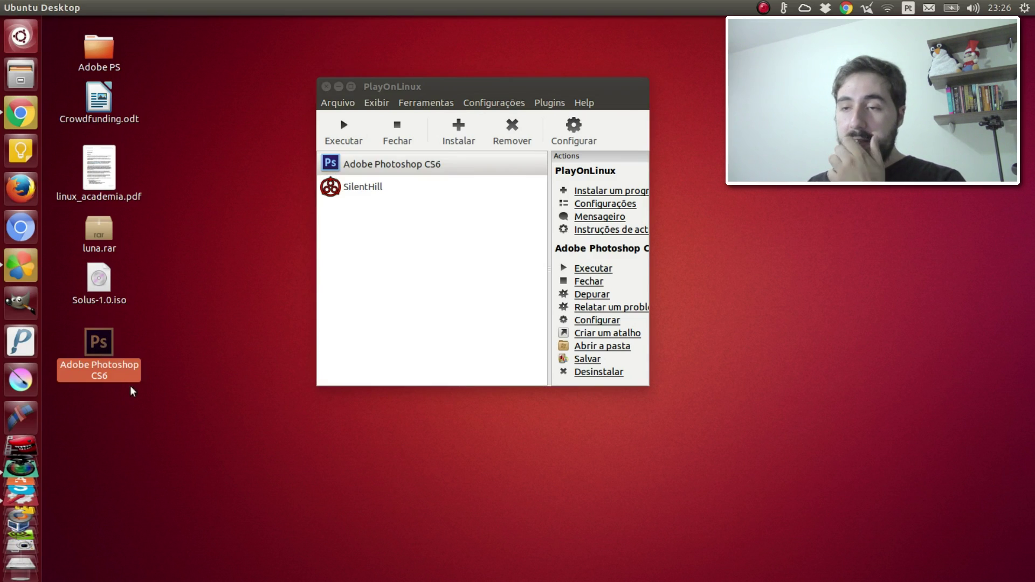
left_click(410, 171)
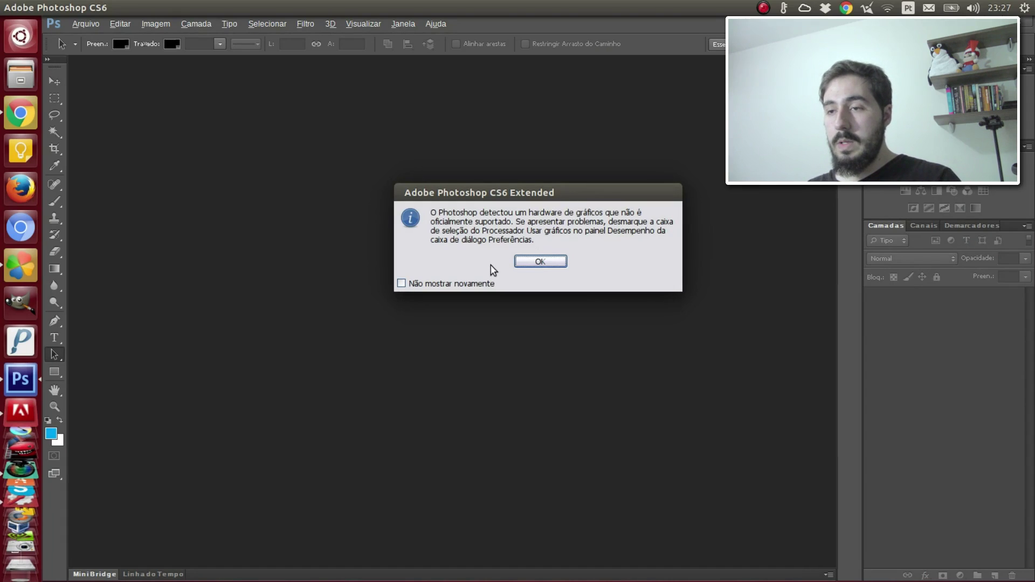
left_click(540, 262)
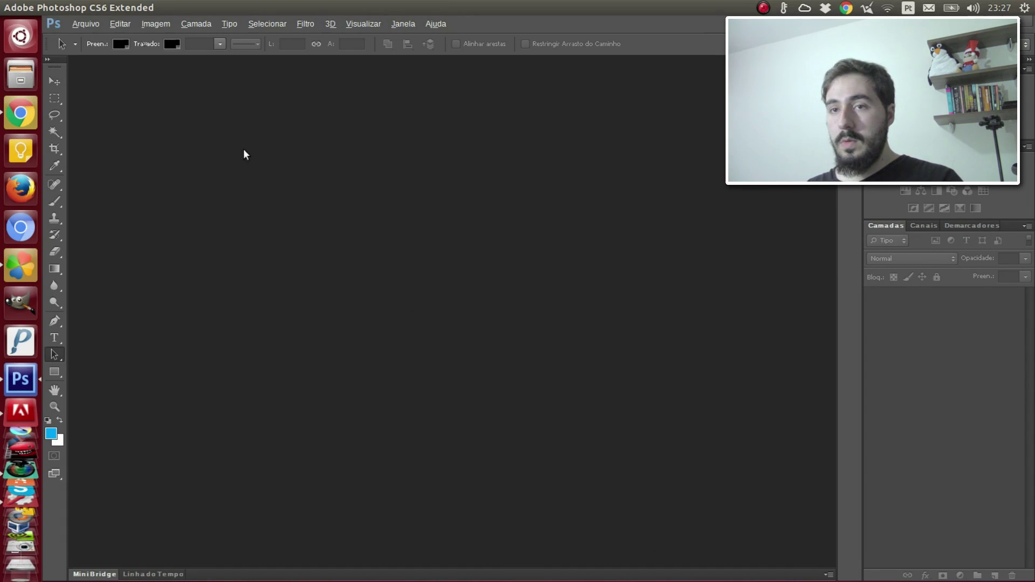
Look through Photoshop's file commands and its list of workspace windows
left_click(86, 24)
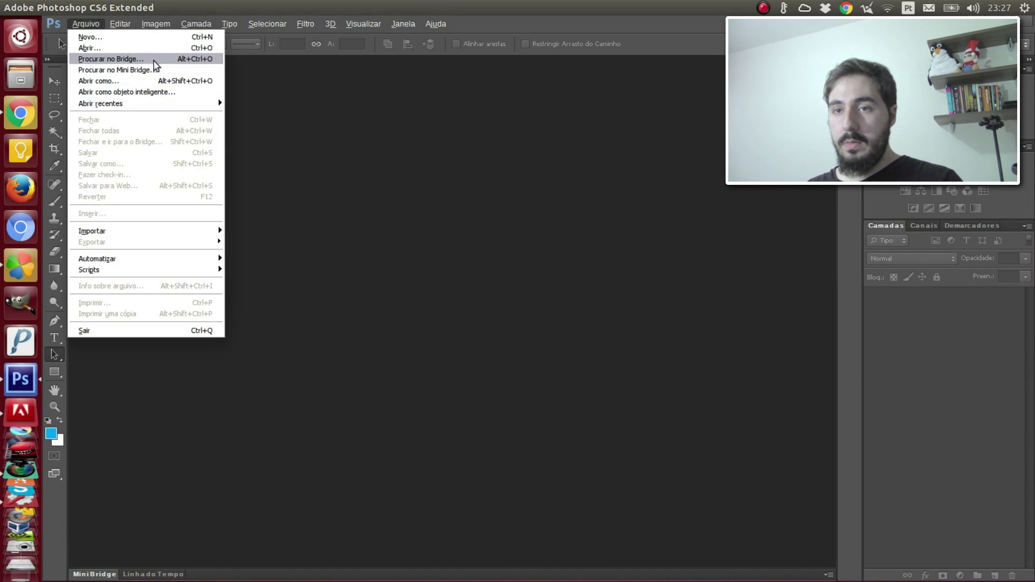
left_click(395, 155)
left_click(403, 24)
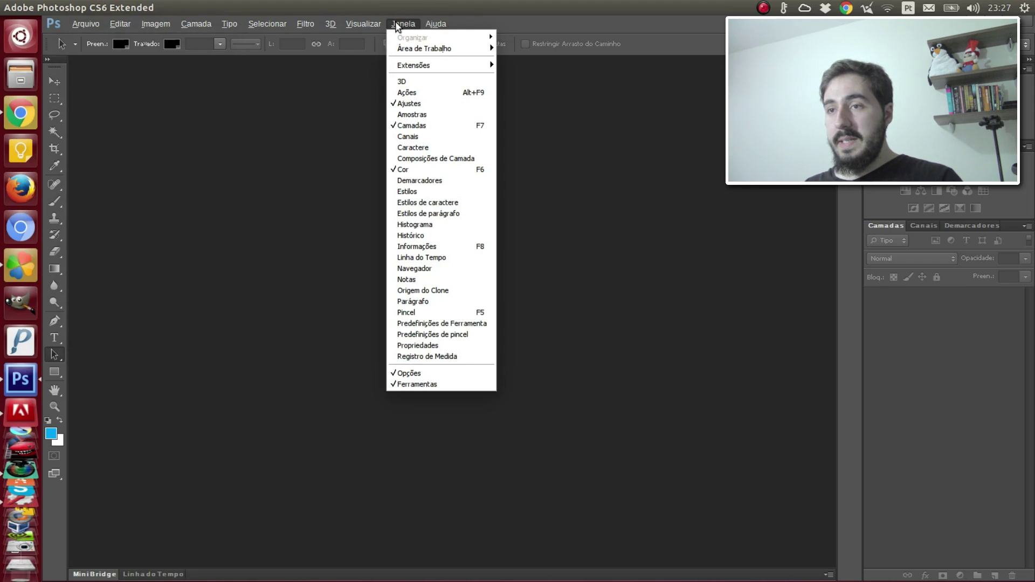
left_click(161, 101)
left_click(86, 24)
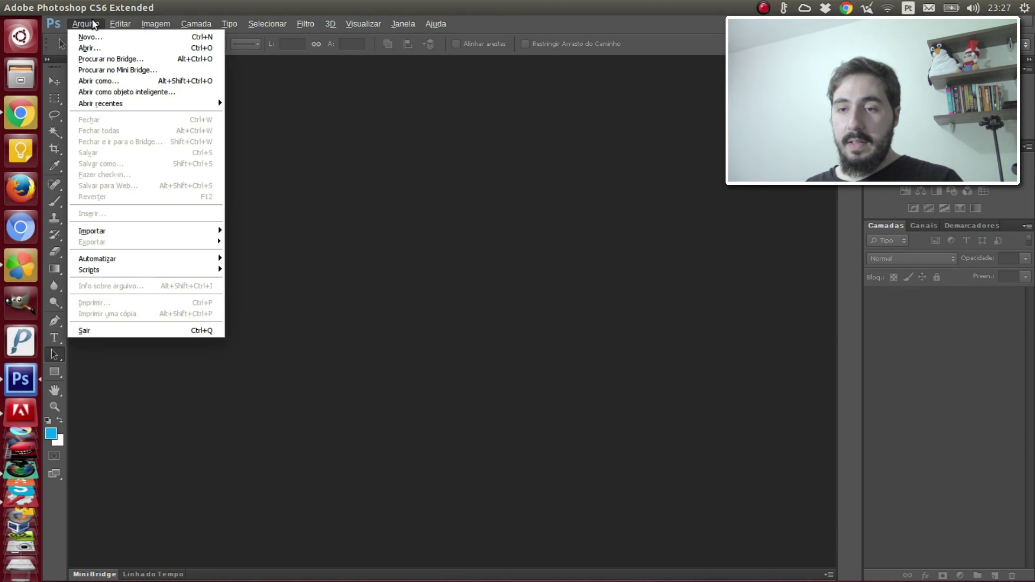
left_click(238, 504)
Bring the Adobe trial window to the front and continue with the trial version
left_click(21, 413)
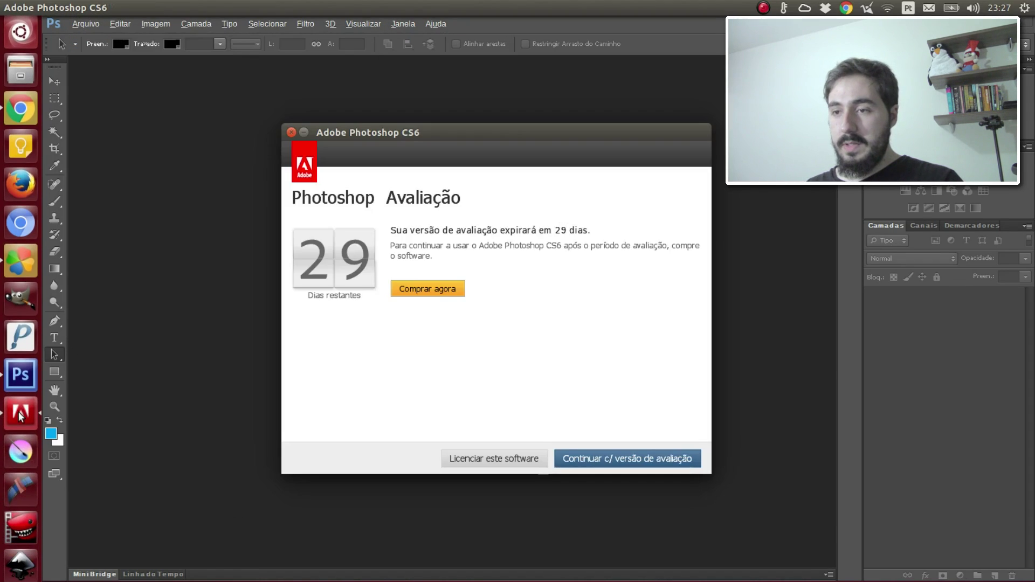
left_click_drag(580, 140, 530, 121)
left_click(549, 444)
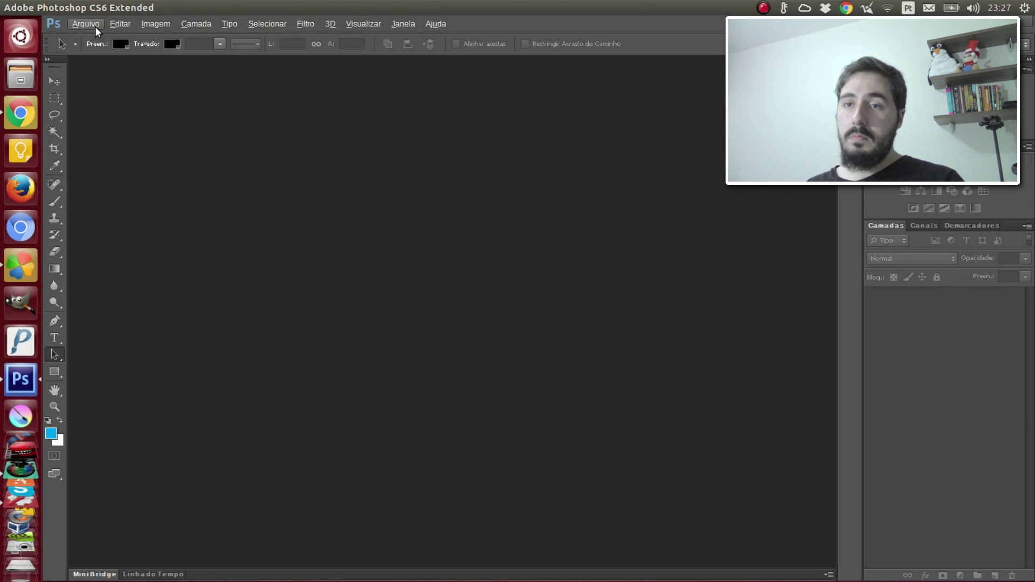
Restore the Photoshop window from its maximized state and close Photoshop
left_click(86, 24)
left_click(429, 255)
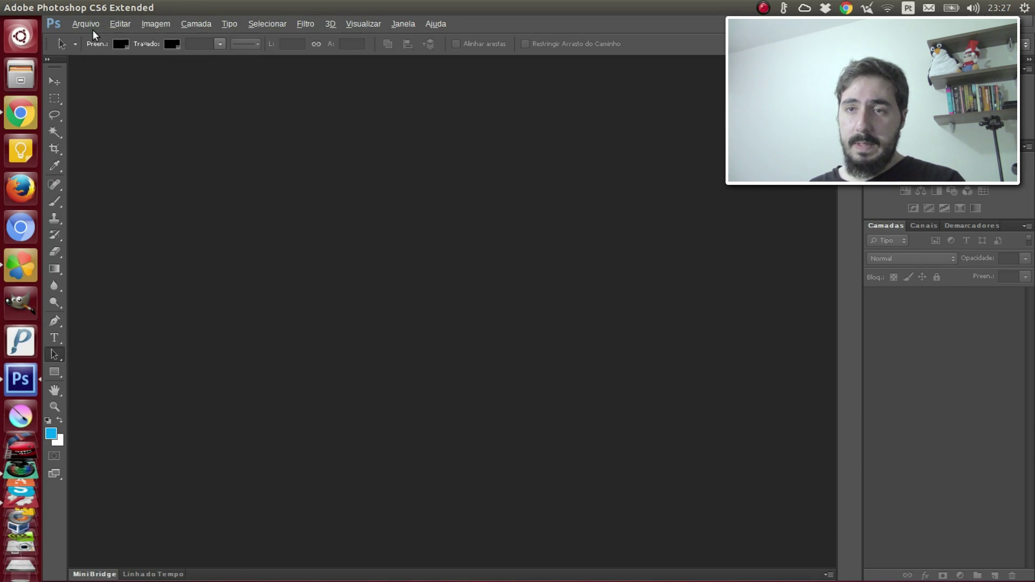
double_click(93, 30)
left_click_drag(798, 40, 818, 66)
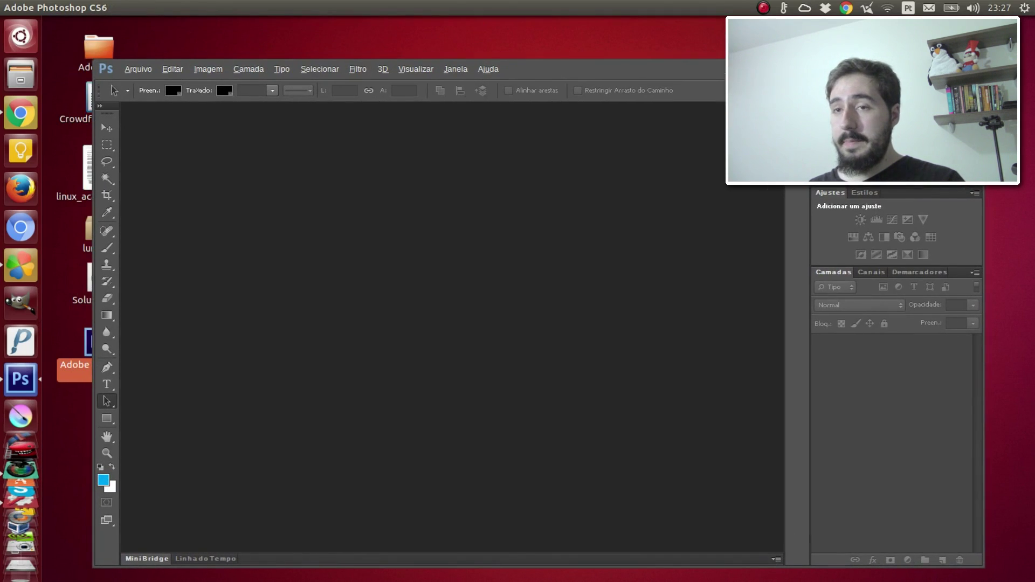
left_click(209, 69)
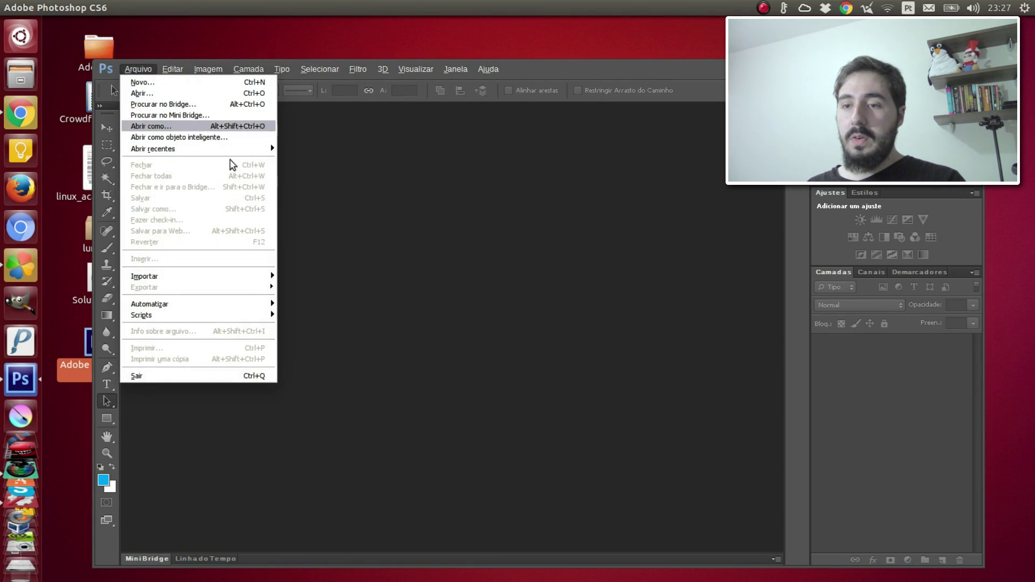
left_click(511, 265)
left_click(973, 67)
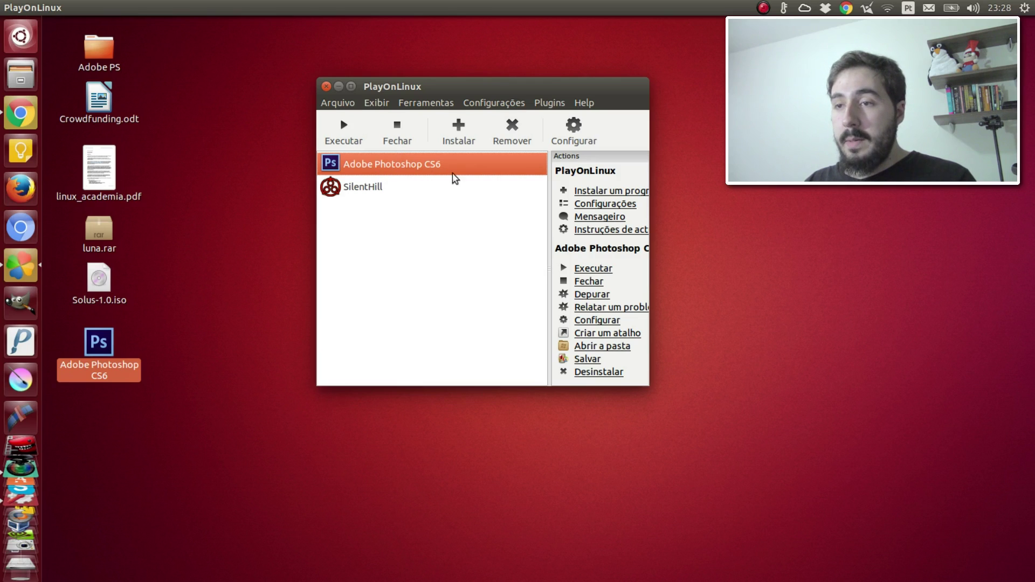
Open the Wine configuration for Adobe Photoshop CS6 from PlayOnLinux and move its window over the settings window
left_click(578, 141)
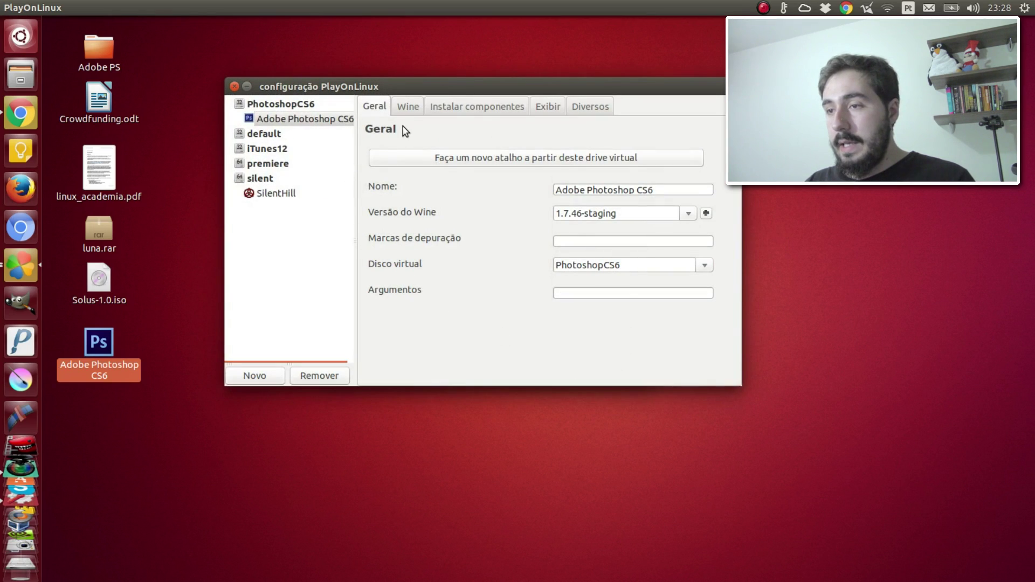
left_click(415, 110)
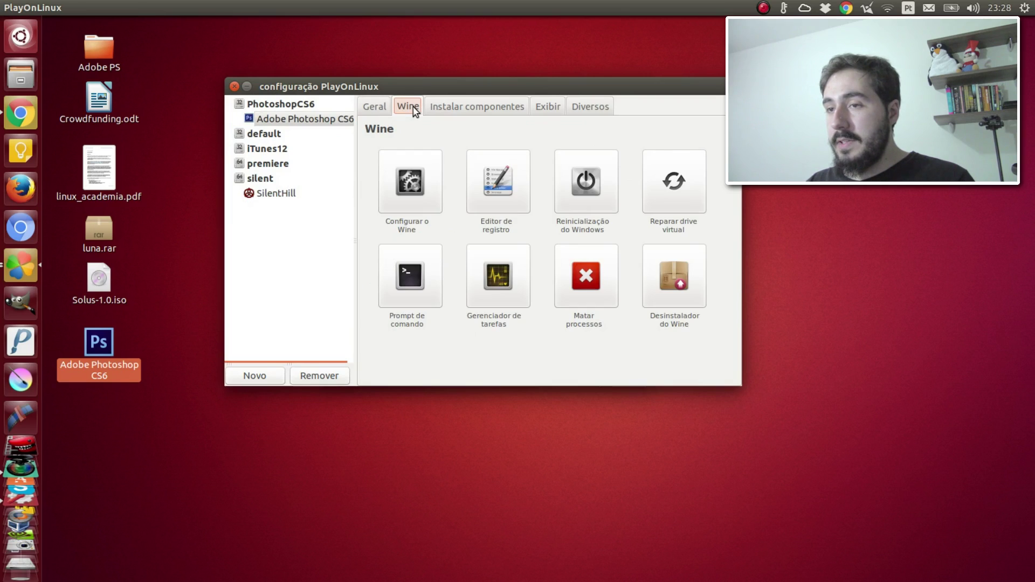
left_click(406, 169)
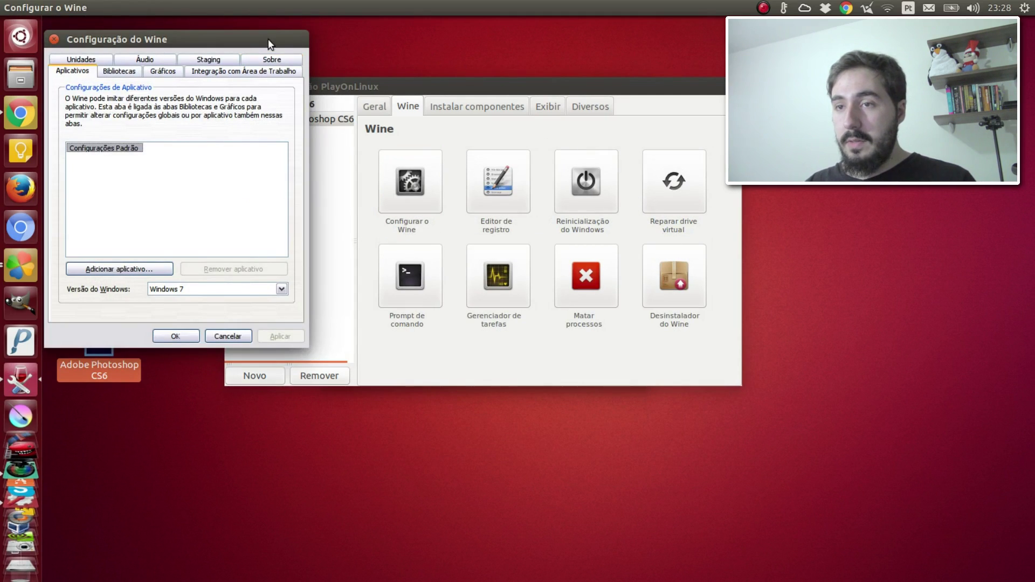
left_click_drag(268, 39, 591, 111)
Set the Wine desktop integration theme to (Sem Tema) and apply it
left_click(432, 145)
left_click(538, 143)
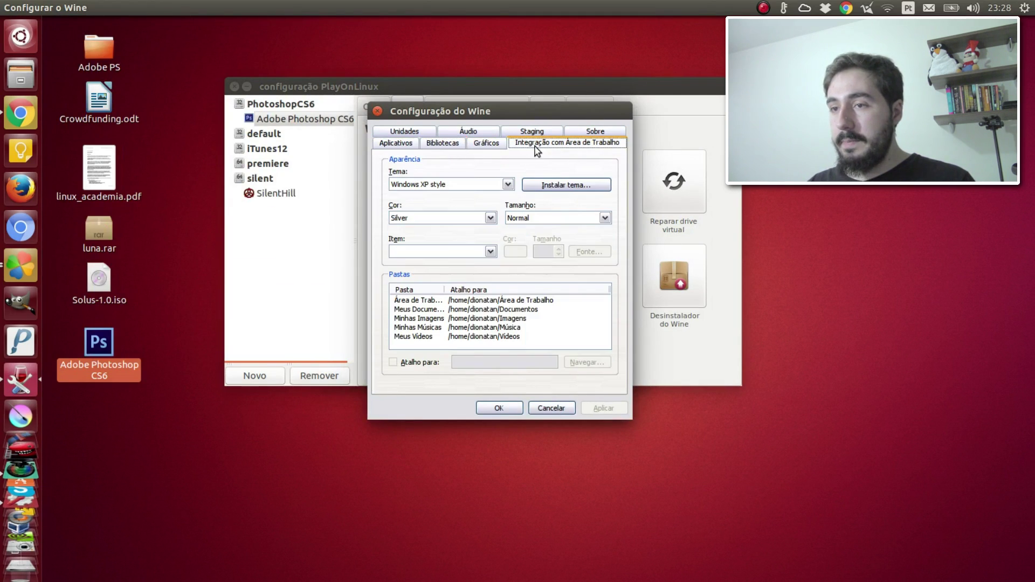
left_click(508, 184)
left_click(495, 197)
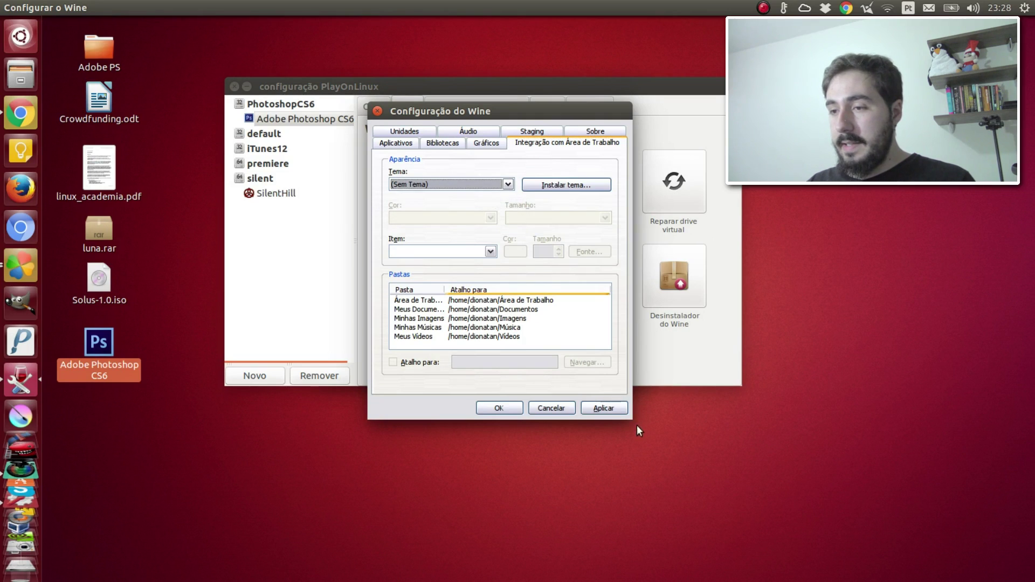
left_click(600, 405)
Review the Wine configuration's application, library, audio, Staging and desktop theme settings
left_click(396, 143)
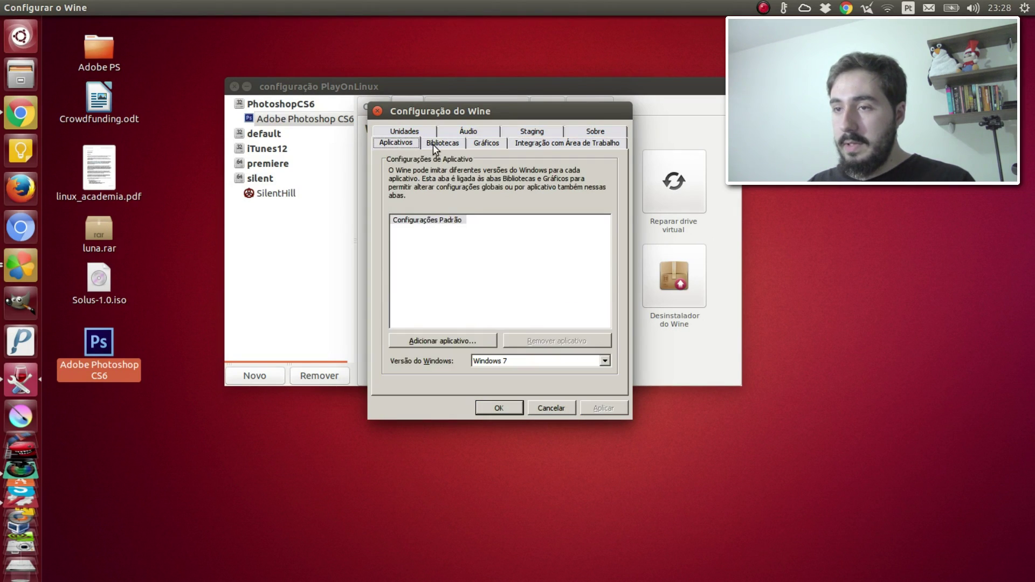
left_click(435, 143)
left_click(468, 131)
left_click(536, 141)
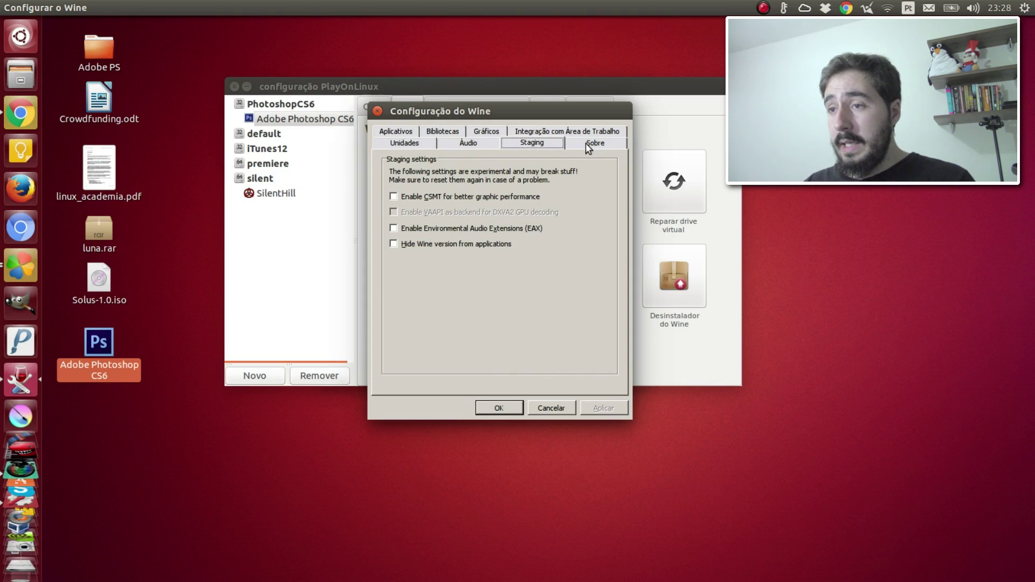
left_click(555, 134)
left_click(508, 185)
left_click(508, 188)
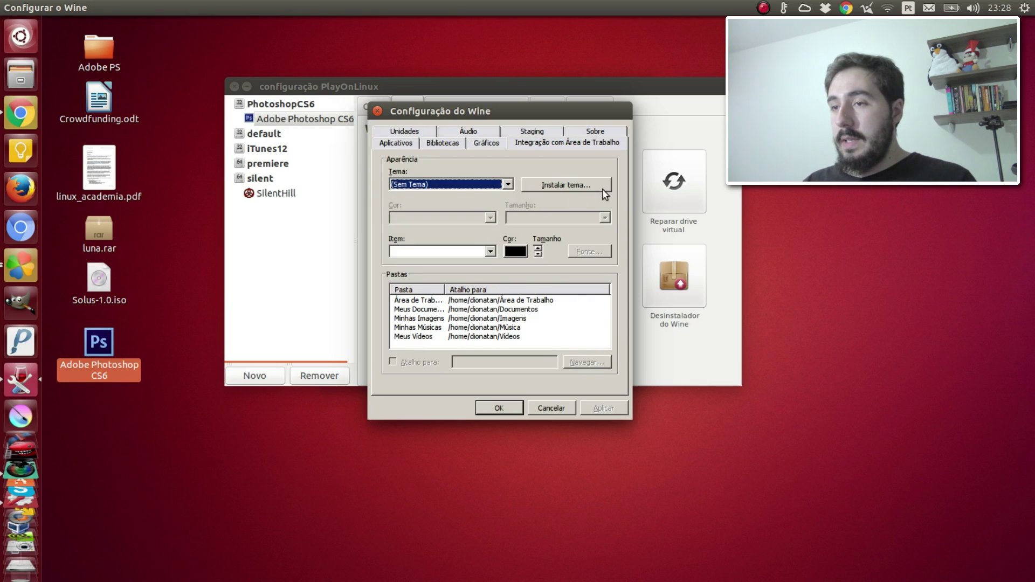
Move luna.rar to an empty area of the desktop and extract its contents onto the desktop
left_click(559, 187)
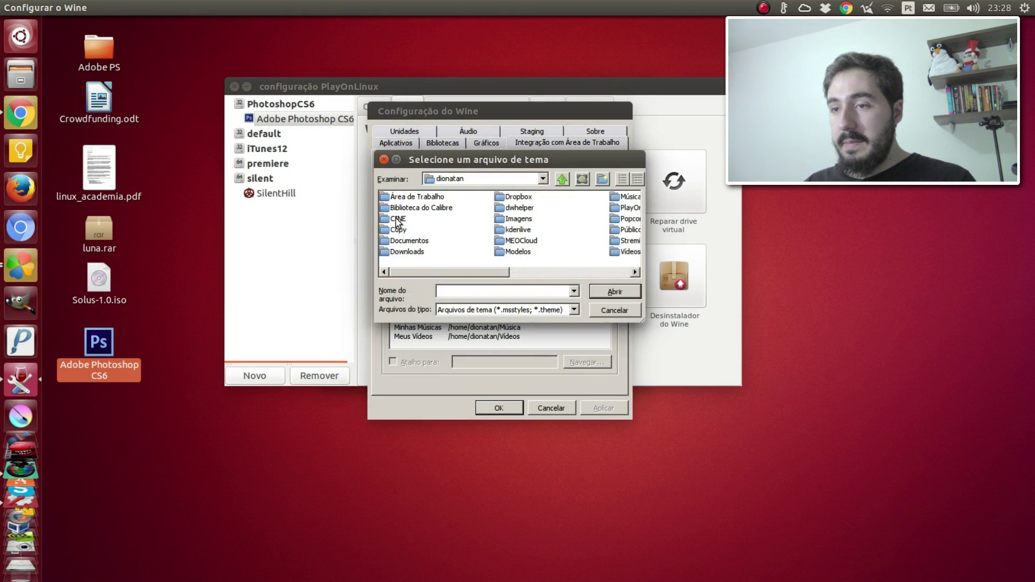
left_click(384, 160)
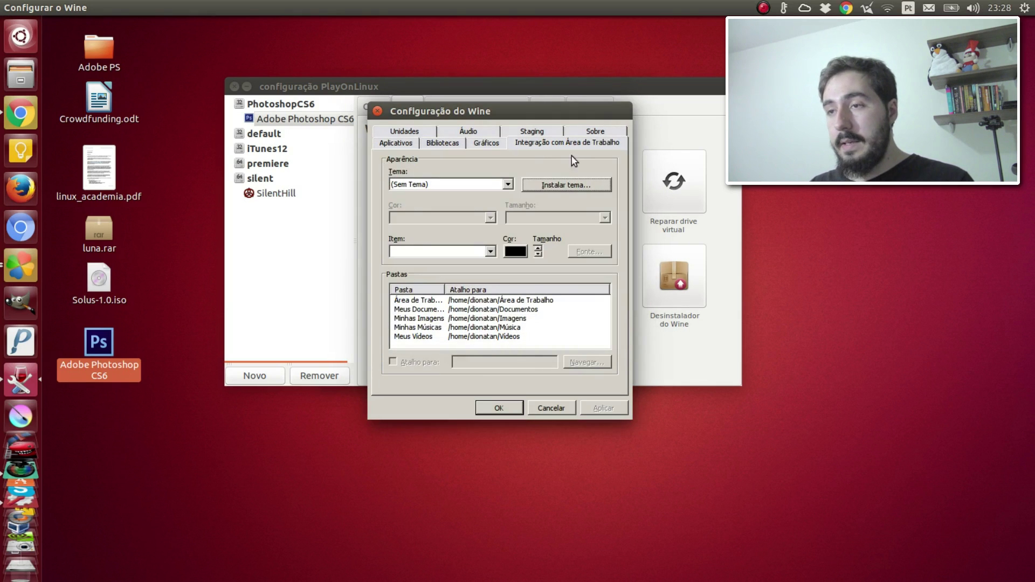
left_click_drag(99, 235, 200, 507)
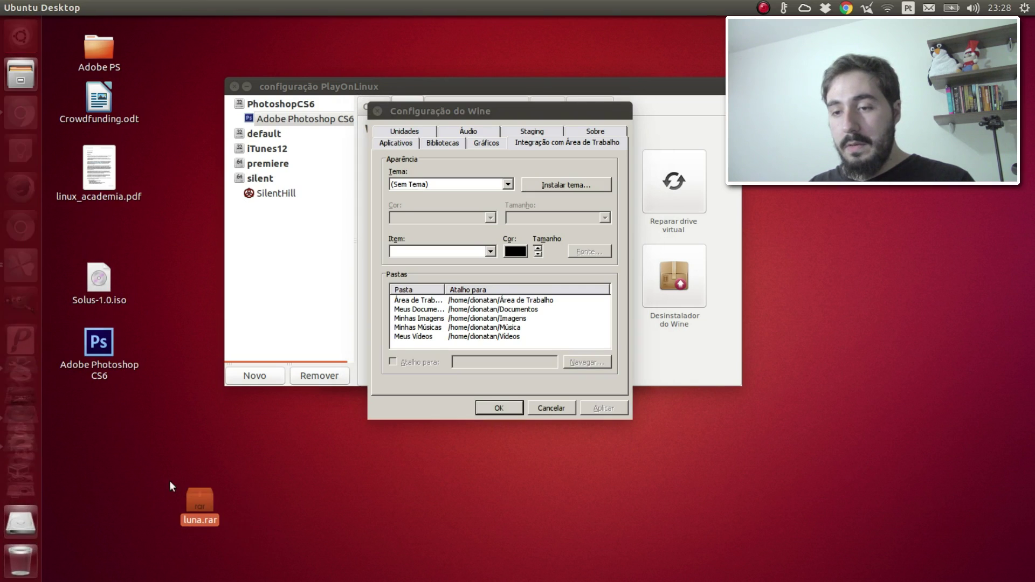
left_click(205, 527)
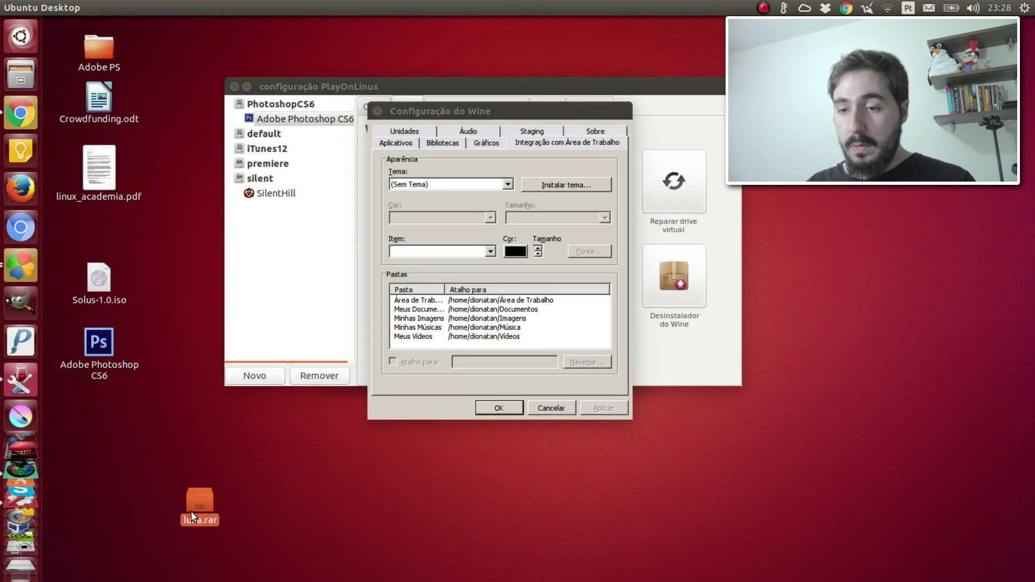
right_click(200, 508)
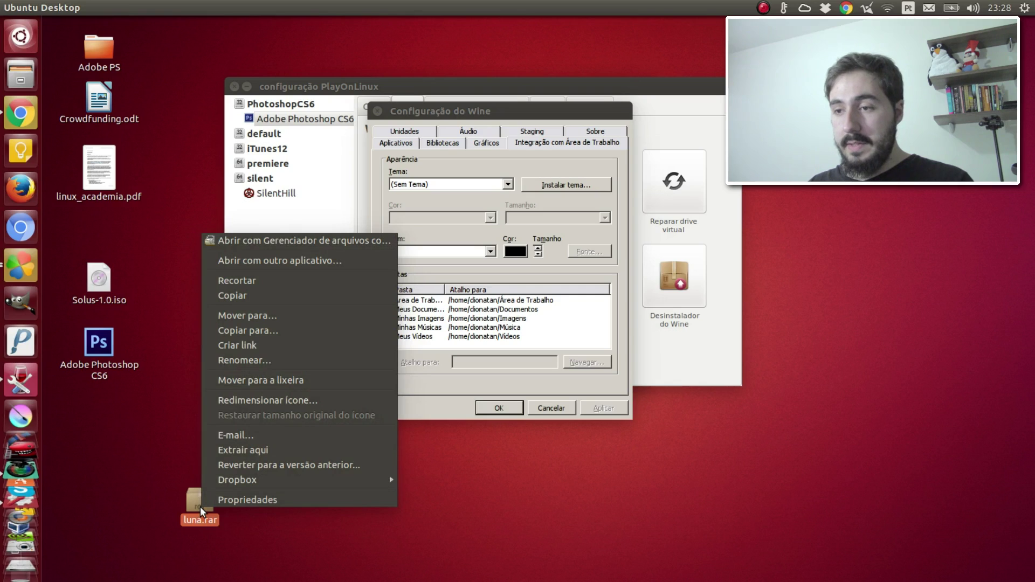
left_click(238, 449)
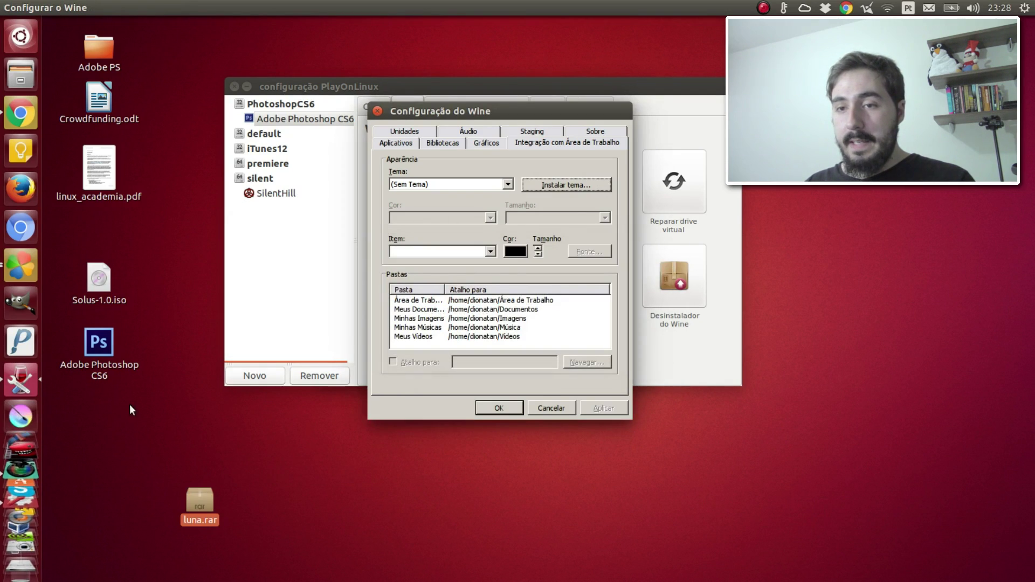
left_click(99, 407)
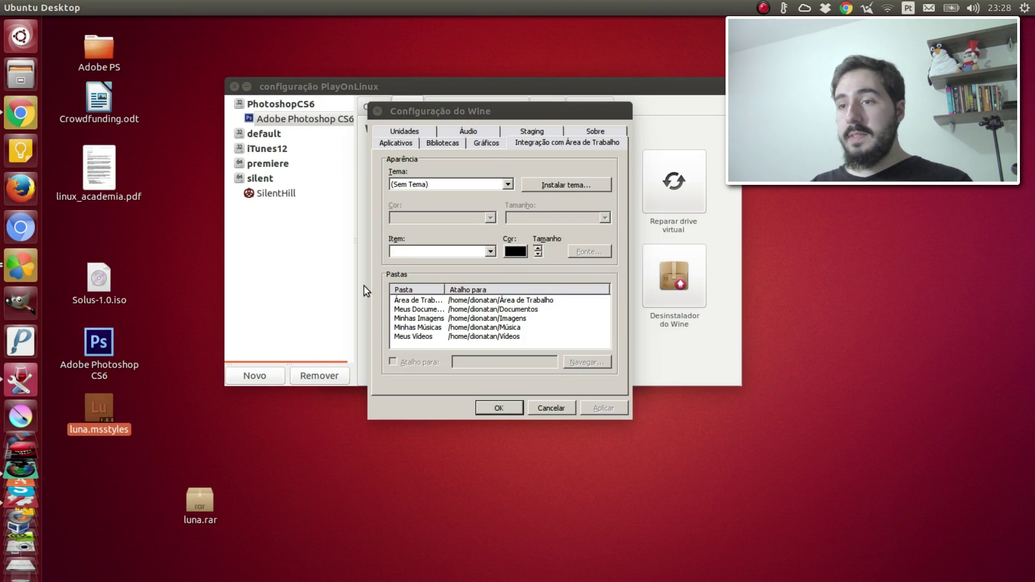
Install the luna.msstyles theme file from the Área de Trabalho folder in the Wine configuration
left_click(557, 187)
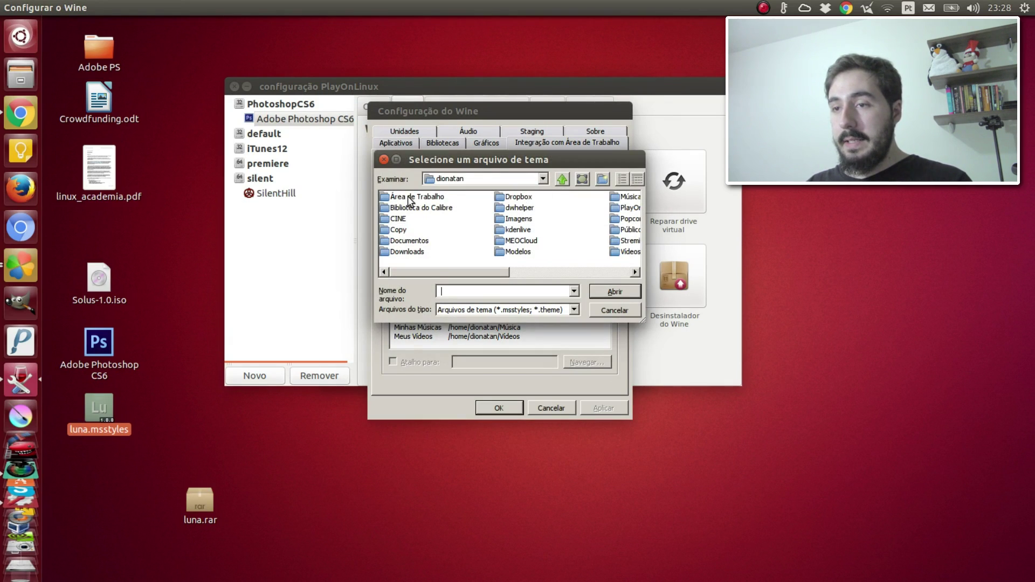
double_click(411, 198)
left_click(412, 208)
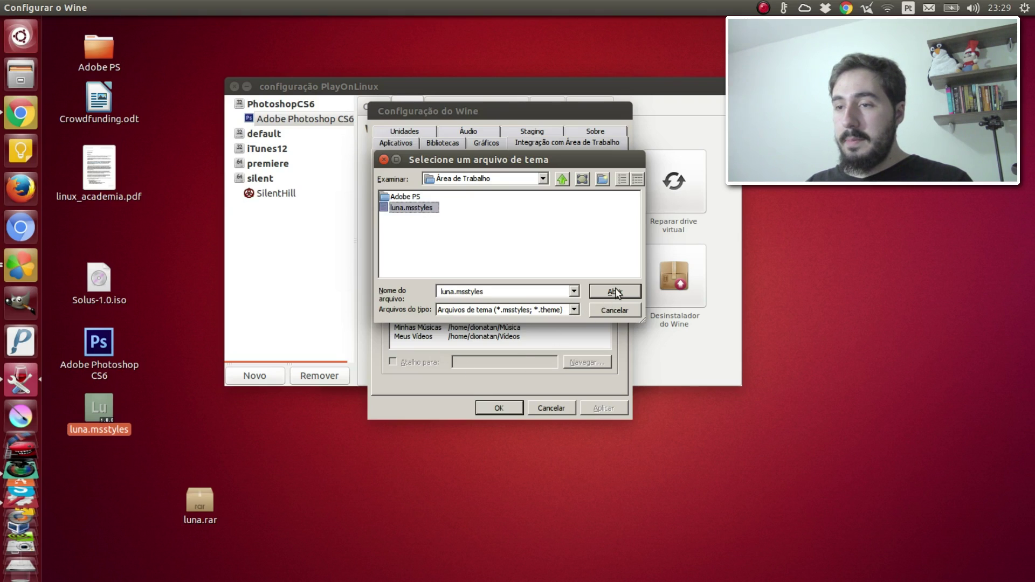
left_click(616, 292)
left_click(568, 337)
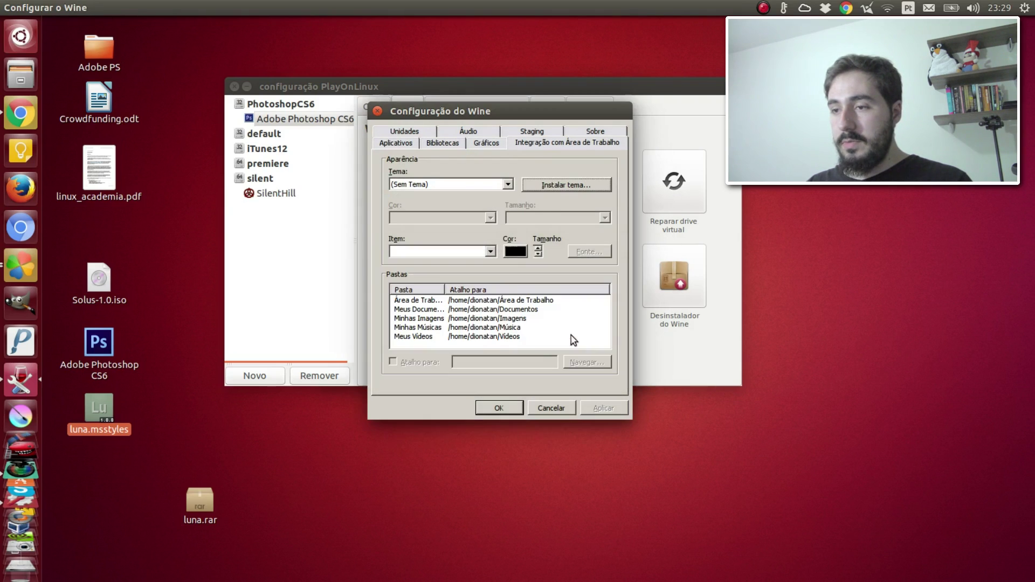
Apply the Windows XP style theme, check the Wine library overrides and confirm the Wine configuration
left_click(513, 184)
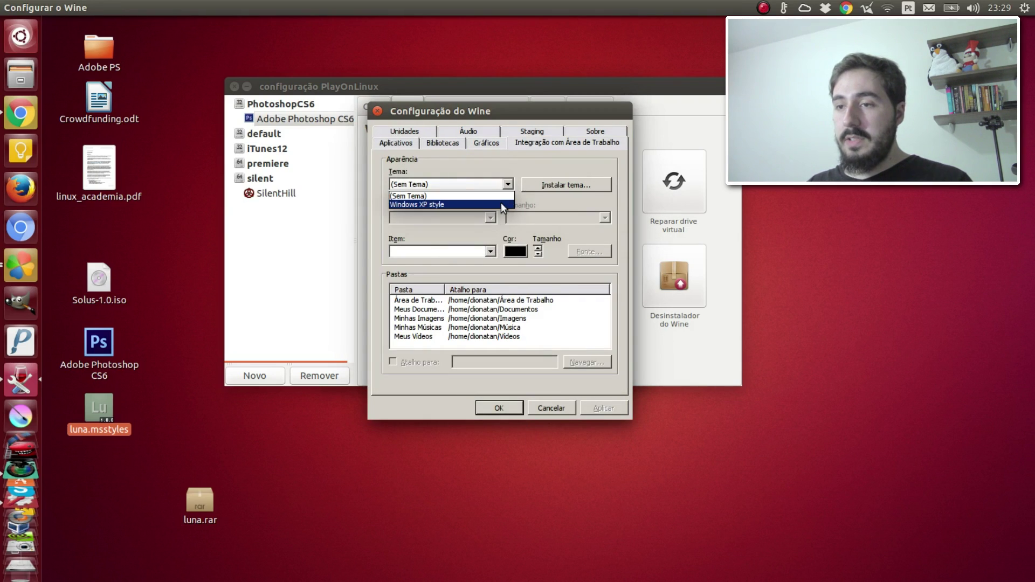
left_click(500, 203)
left_click(604, 408)
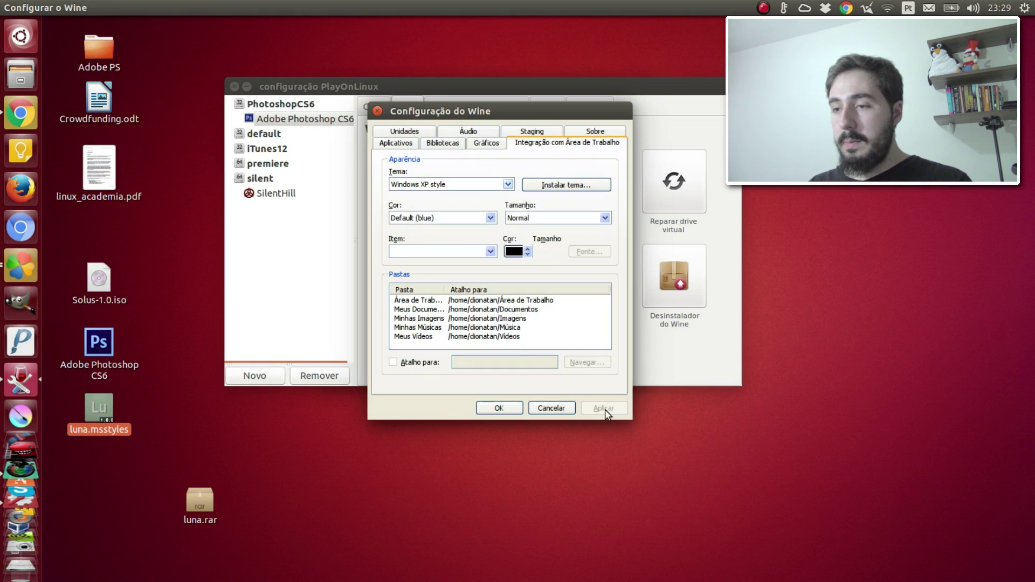
left_click(474, 144)
left_click(445, 143)
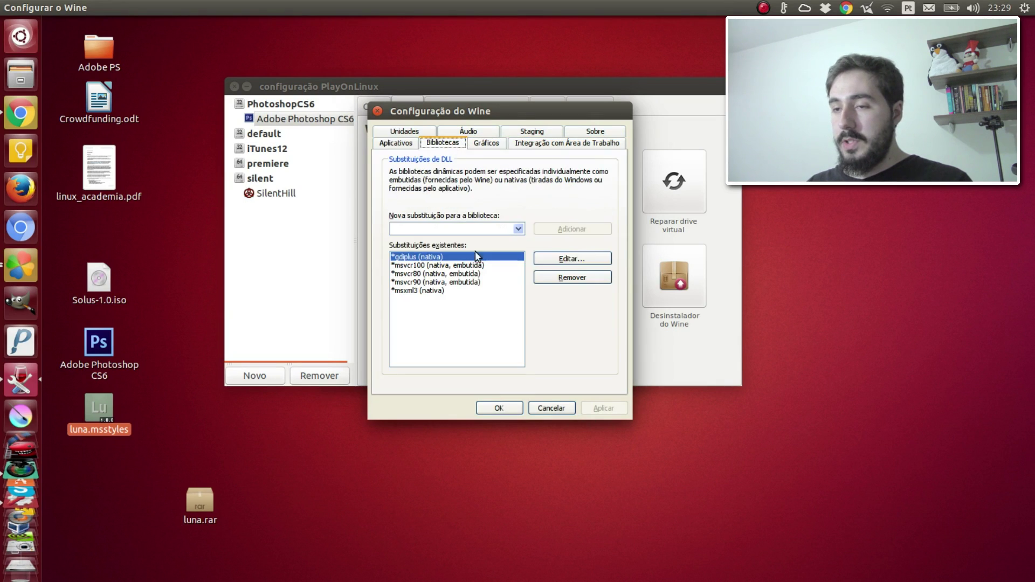
left_click(506, 408)
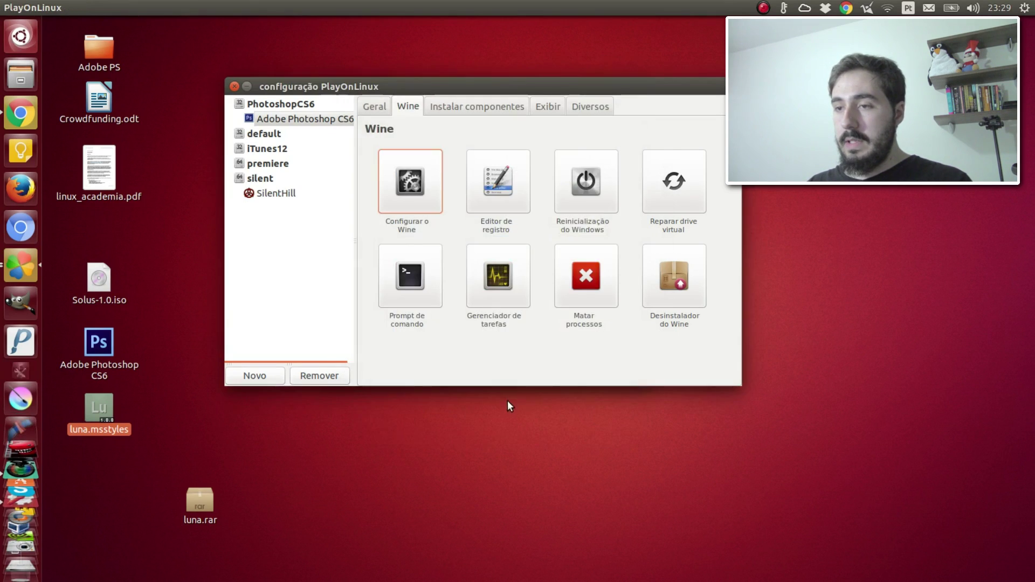
Close the PlayOnLinux configuration window and add the Adobe Photoshop CS6 desktop shortcut to the Ubuntu launcher
left_click(235, 86)
left_click_drag(99, 342, 24, 340)
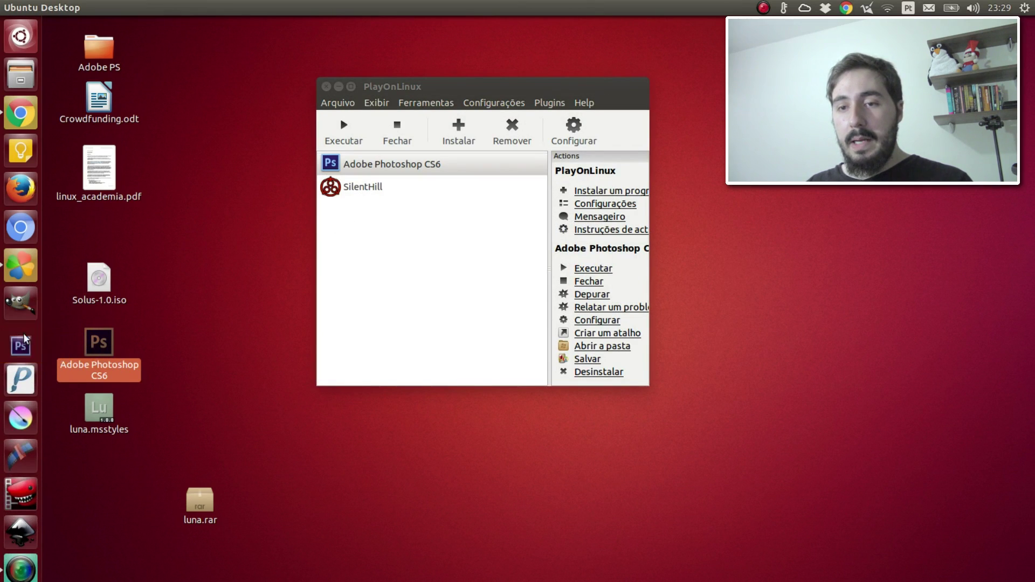
left_click(293, 319)
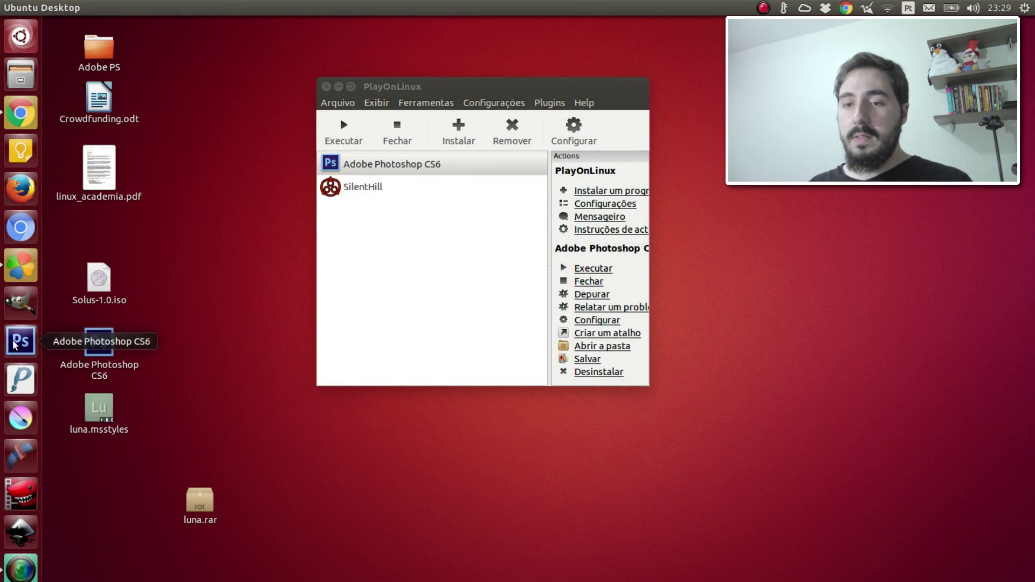
Start Adobe Photoshop CS6, dismiss the unsupported graphics hardware notice and maximize the Photoshop window
left_click(380, 93)
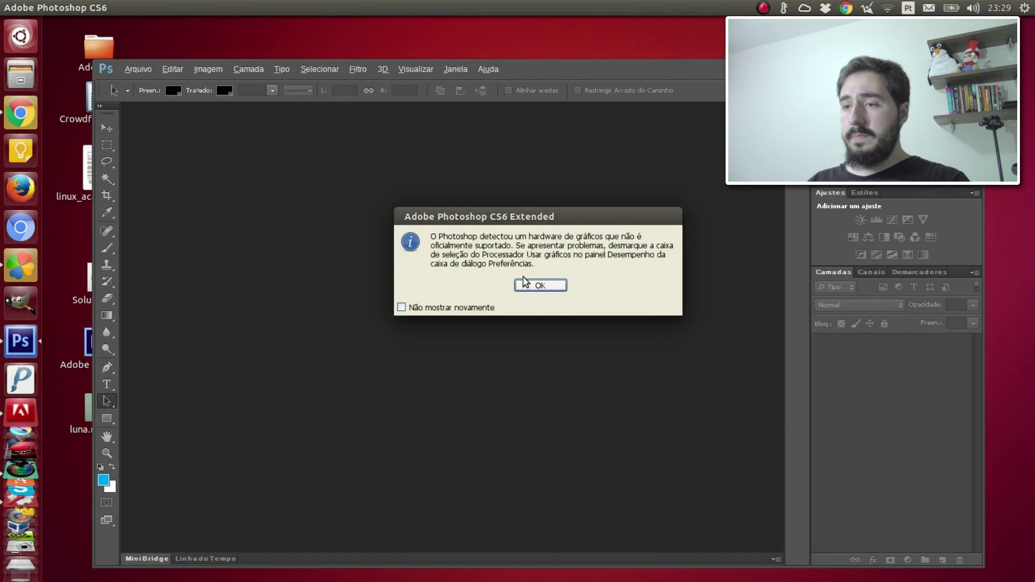
left_click(540, 285)
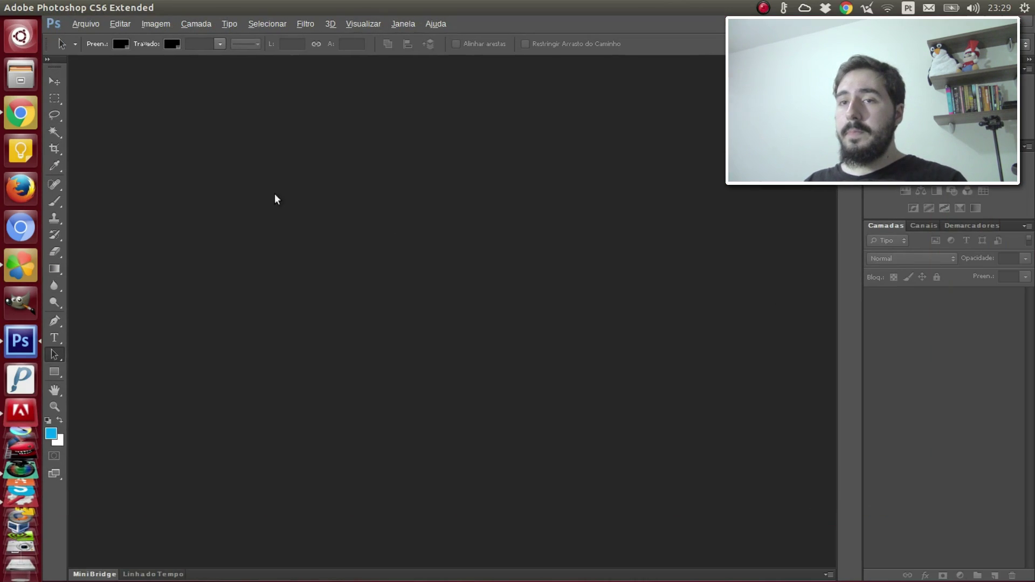
Create a new 800 x 600 pixel document at 72 pixels/centimetre in 8-bit CMYK with a white background
left_click(87, 24)
left_click(87, 35)
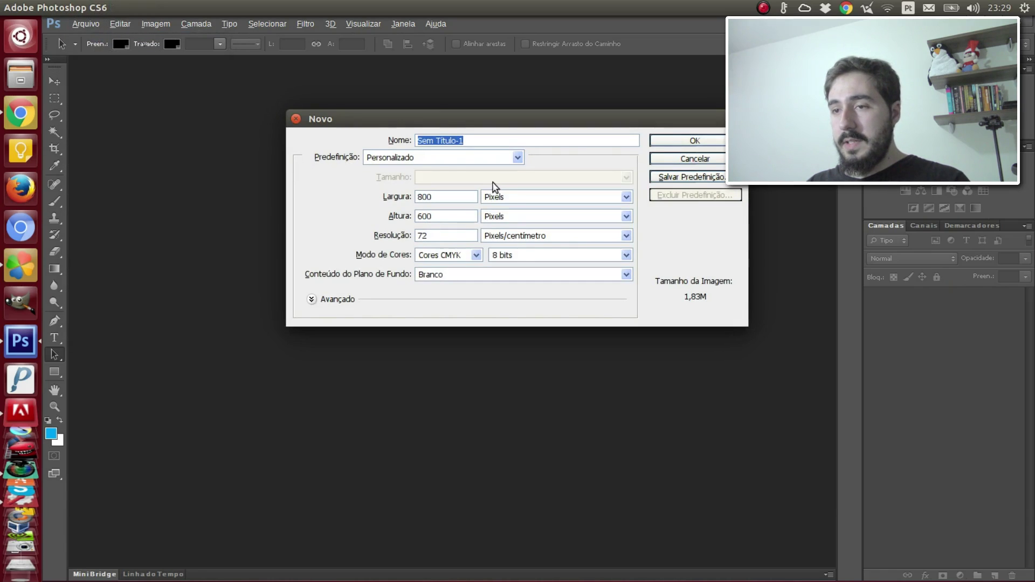
left_click(449, 236)
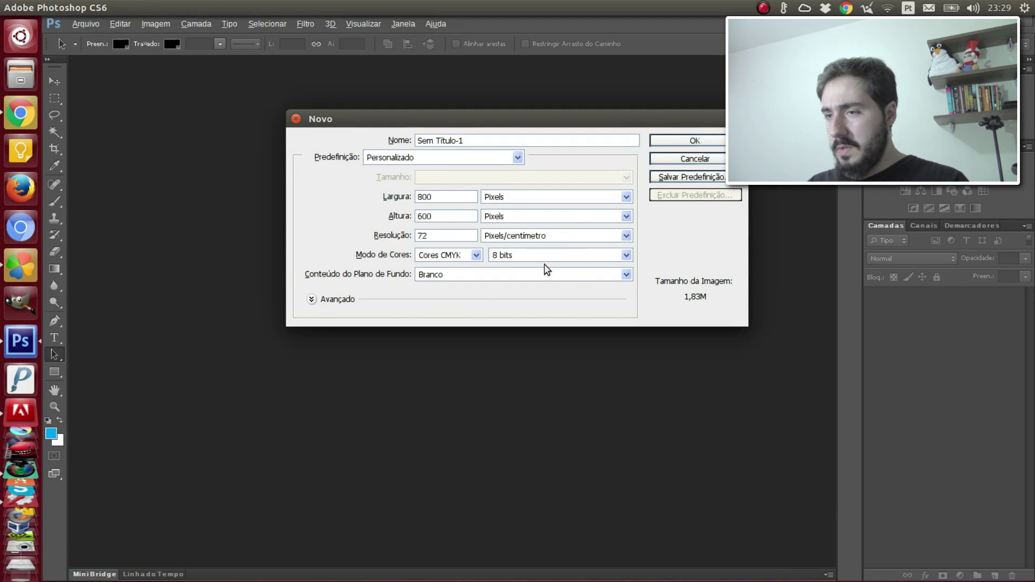
left_click(691, 141)
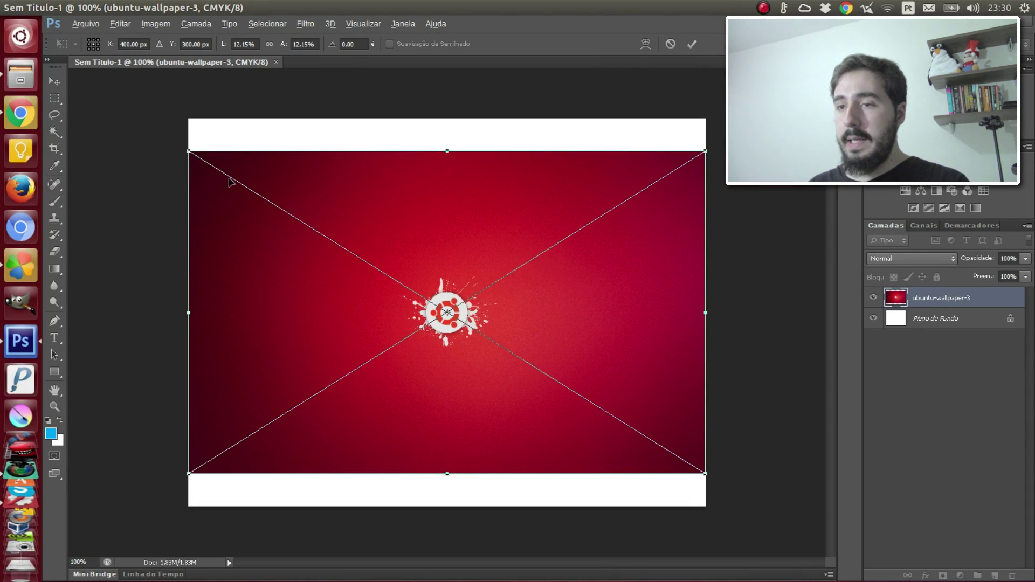
Commit the placed ubuntu-wallpaper-3 image and move it slightly right and up on the canvas
key("Return")
key("v")
left_click_drag(298, 270, 333, 262)
Convert the locked Plano de Fundo background into the normal layer Camada 0 and toggle the wallpaper layer's visibility off and on
double_click(1018, 322)
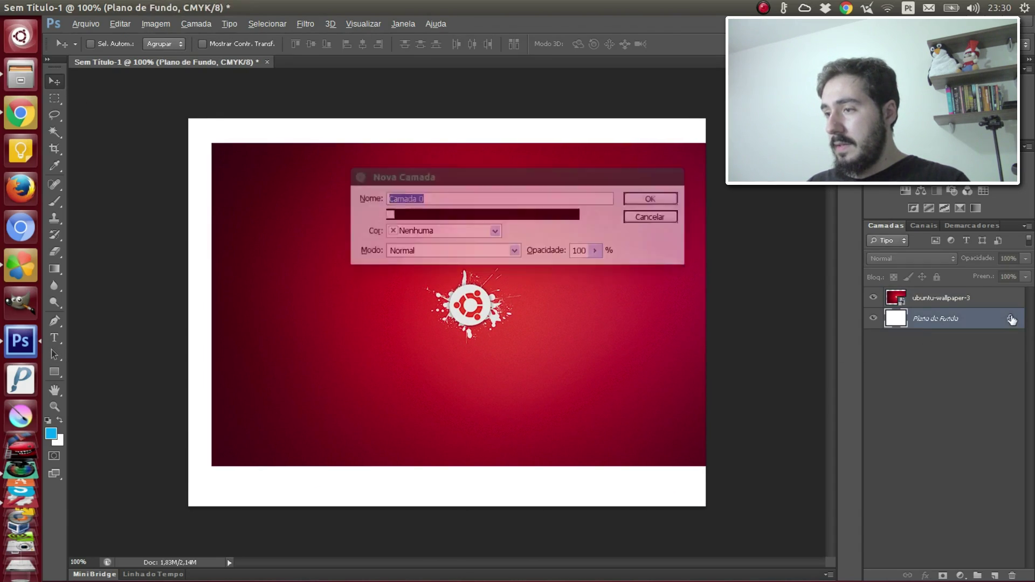
left_click(660, 188)
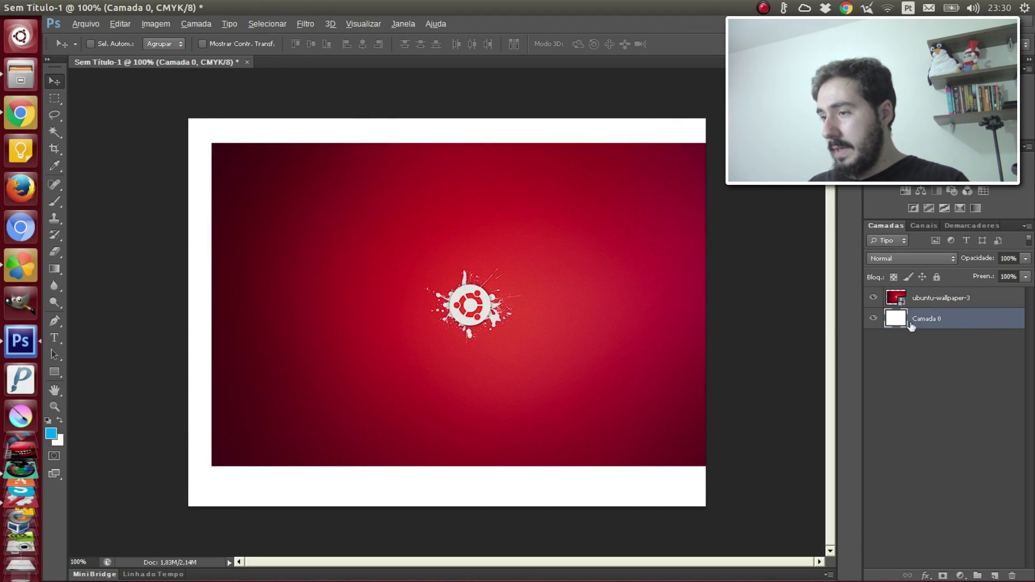
left_click(874, 298)
left_click(873, 298)
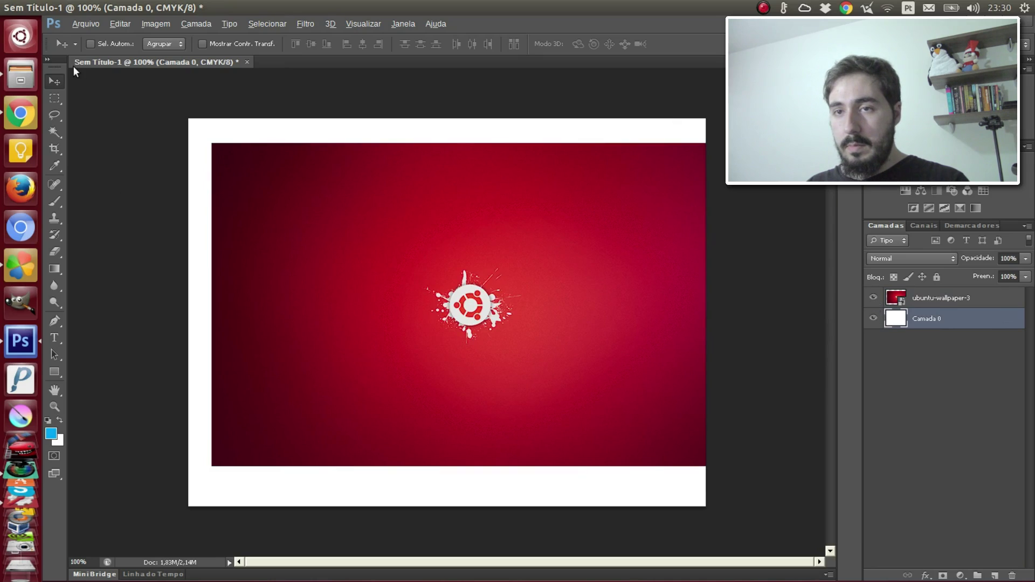
Shift the white Camada 0 layer aside, delete it, and move the wallpaper slightly left
left_click_drag(477, 286, 559, 298)
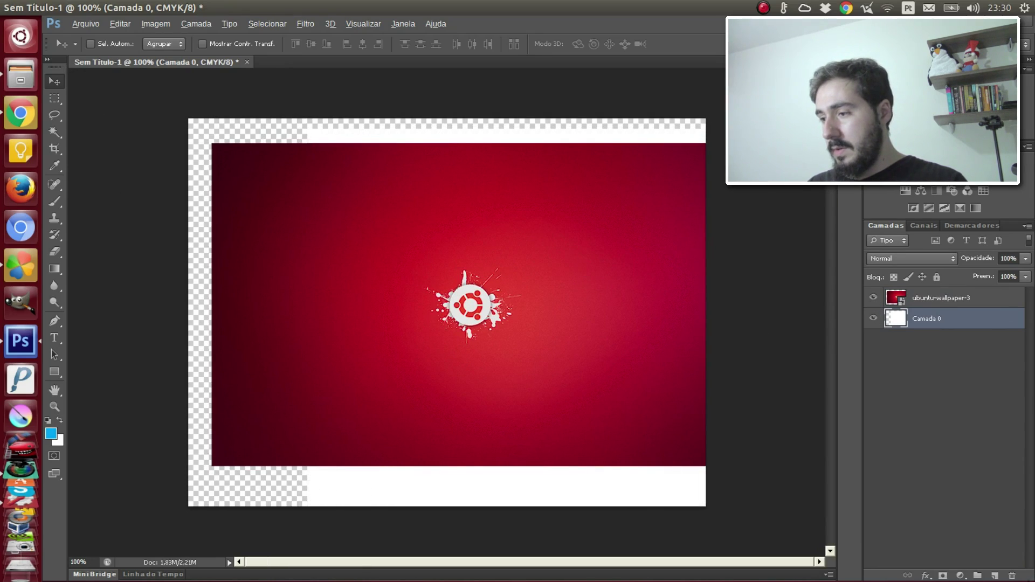
left_click(1013, 576)
left_click(469, 287)
mouse_move(477, 291)
left_mouse_down()
mouse_move(454, 291)
mouse_move(464, 291)
left_mouse_up()
Crop the image to a wide rectangle around the Ubuntu logo, excluding the transparent margins
left_click(54, 150)
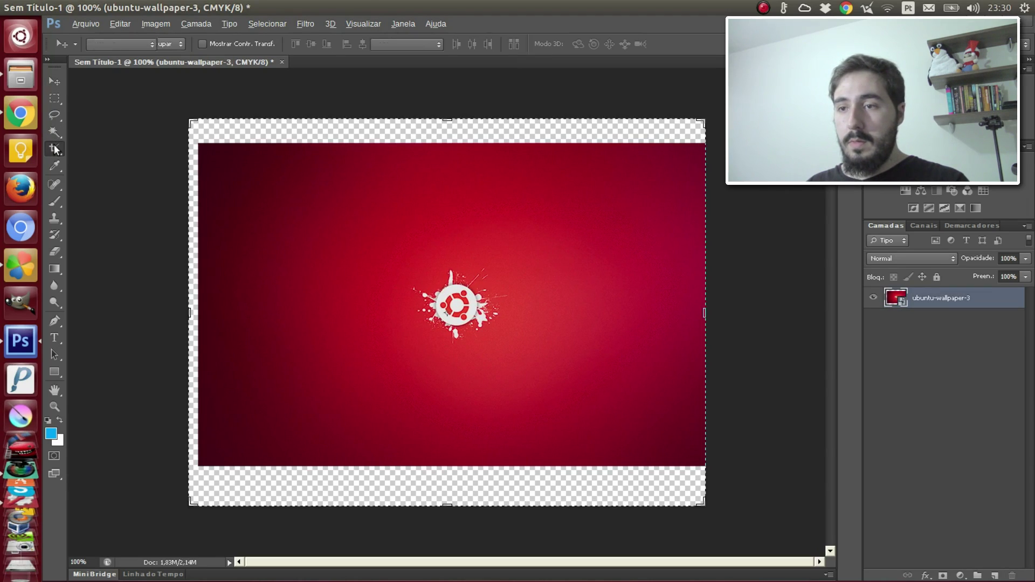
left_click_drag(300, 213, 637, 405)
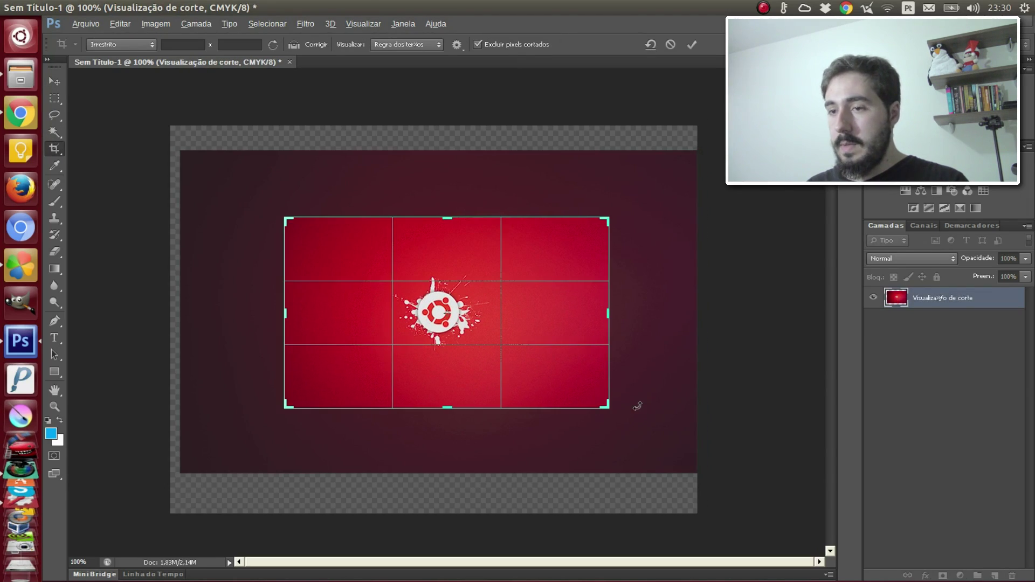
key("Return")
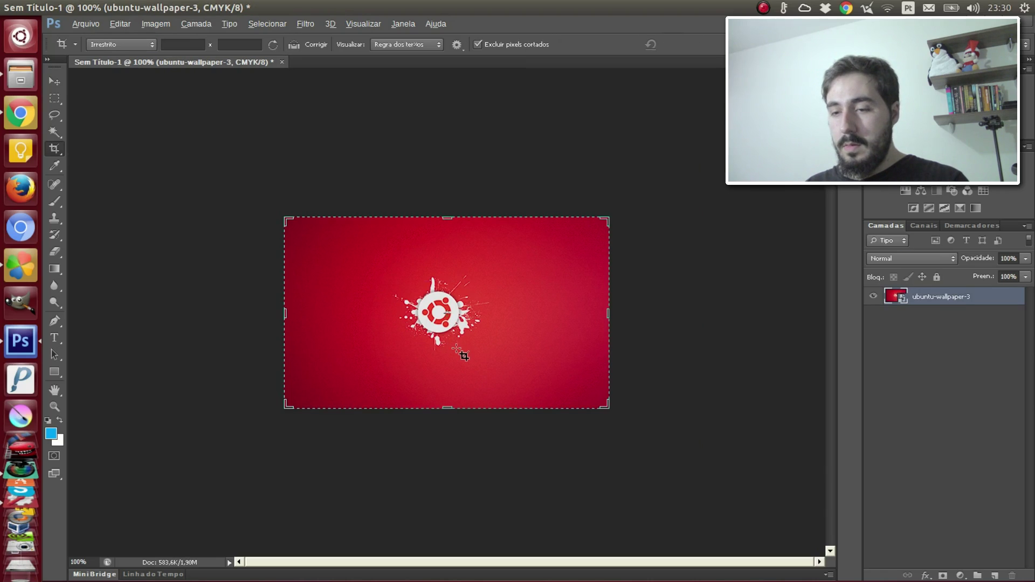
Try to delete the red area around the logo using a Magic Wand selection on the wallpaper layer
scroll(463, 356, "up", 5)
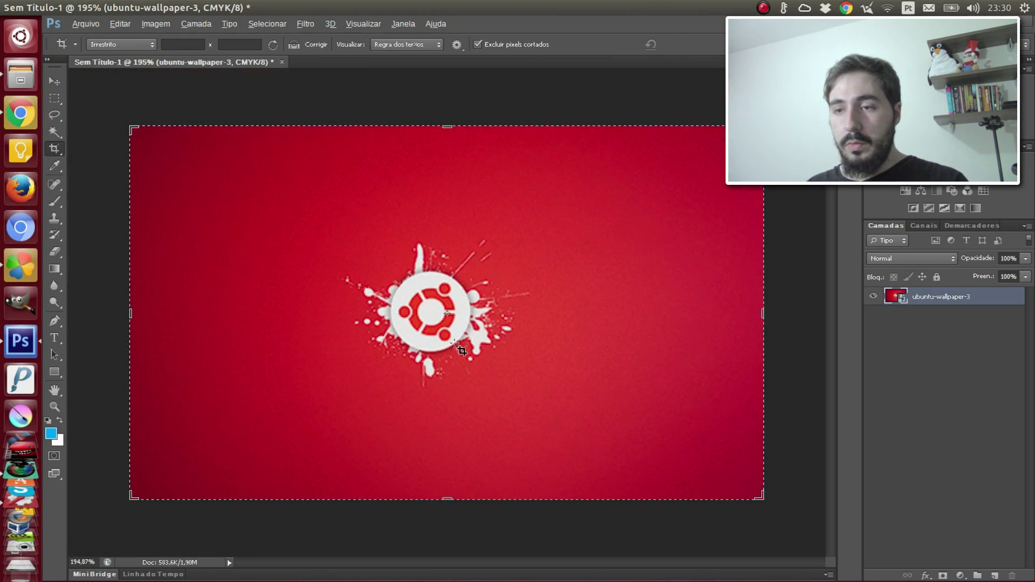
scroll(463, 351, "down", 1)
left_click(55, 131)
left_click(322, 219)
key("Delete")
key("Return")
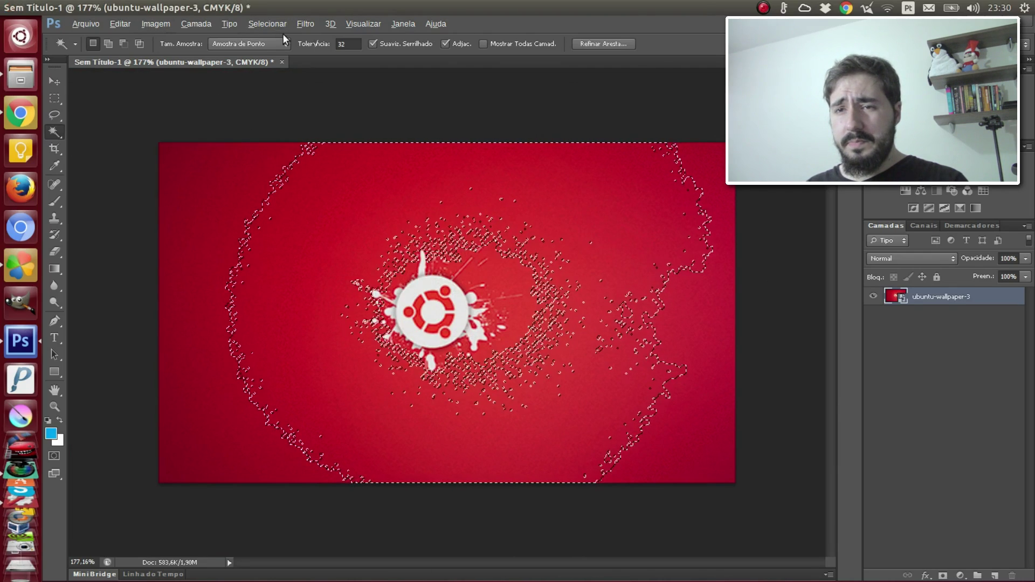
Use the Eraser tool on the wallpaper smart object and accept rasterizing the layer
left_click(54, 252)
left_click(408, 242)
key("Return")
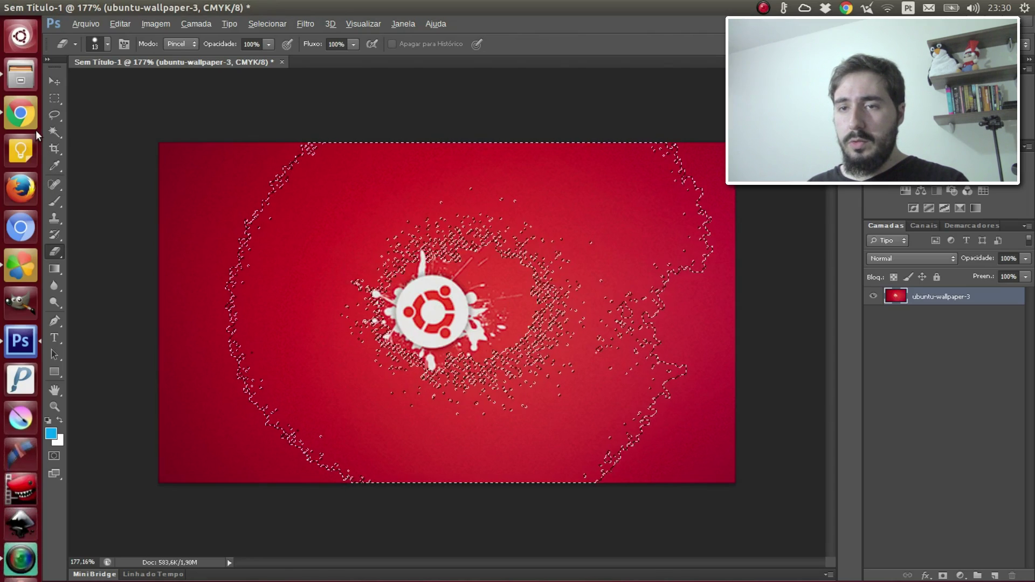
Select the red area with the Magic Wand and delete it, undo the deletion and clear the selection
left_click(54, 131)
left_click(367, 240)
key("Delete")
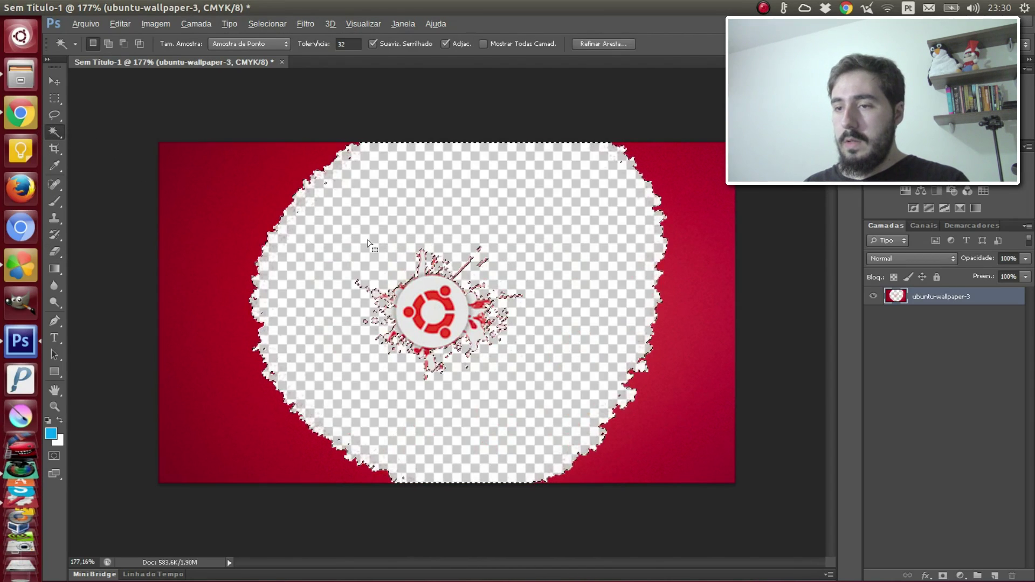
key("ctrl+z")
key("ctrl+d")
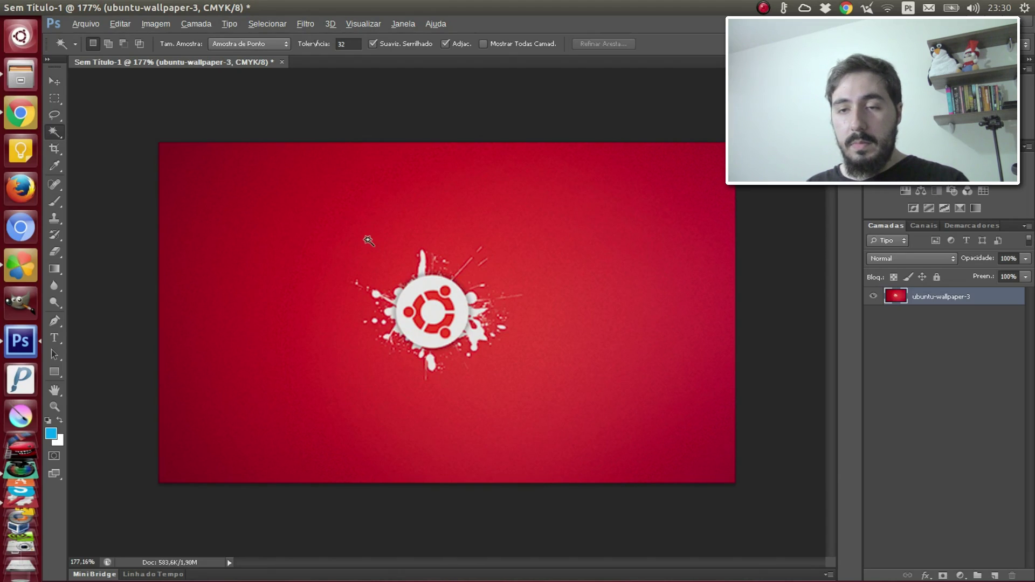
Erase a freehand looping stroke around the Ubuntu logo with the 13-pixel Eraser
left_click(54, 285)
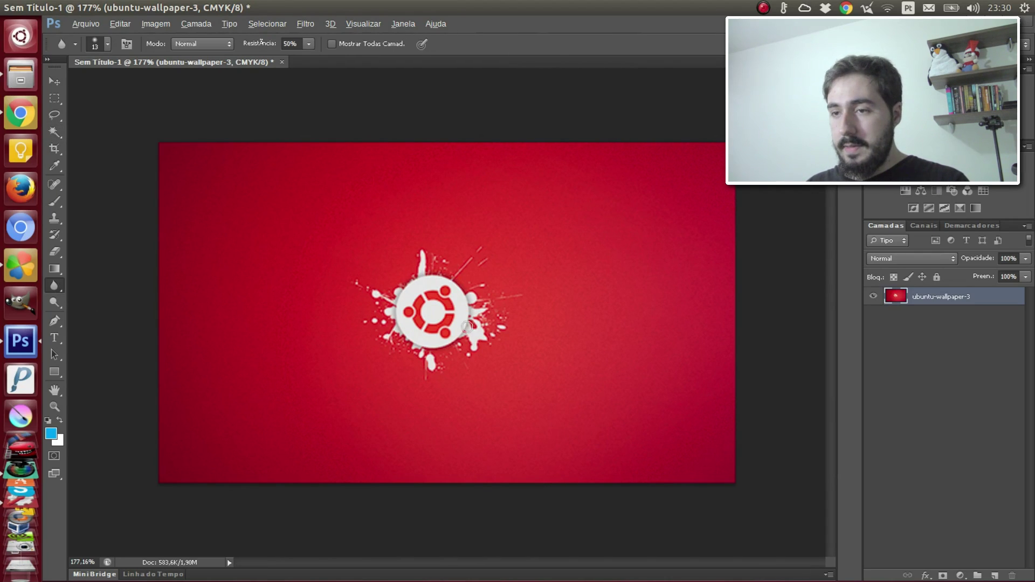
left_click(55, 251)
mouse_move(327, 191)
left_mouse_down()
mouse_move(516, 233)
mouse_move(305, 146)
left_mouse_up()
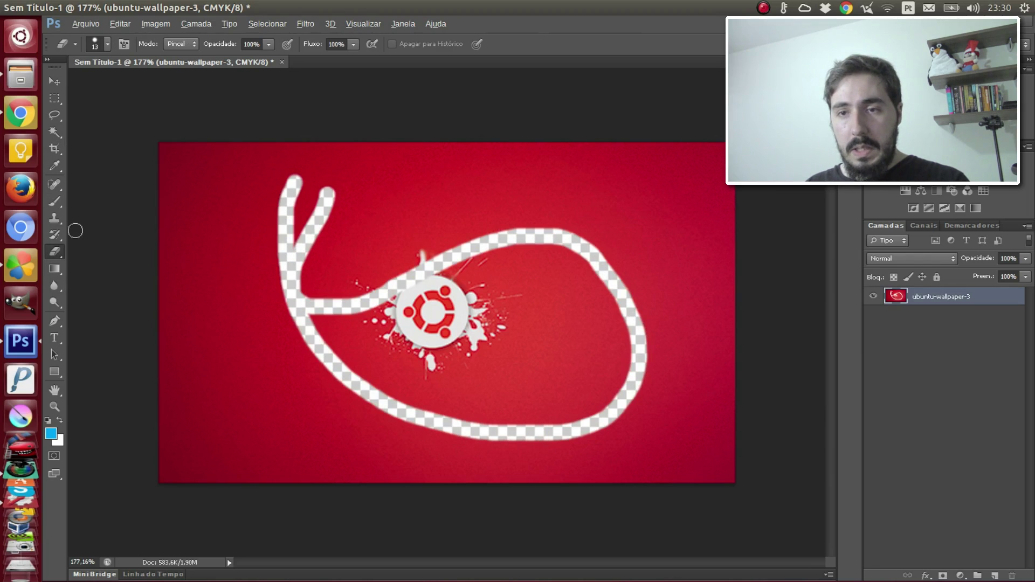
Paint freehand looping blue strokes over the Ubuntu logo and the erased outline with the 13-pixel Brush
left_click(54, 201)
mouse_move(434, 216)
left_mouse_down()
mouse_move(430, 342)
mouse_move(615, 303)
left_mouse_up()
left_click_drag(427, 174, 279, 382)
left_click(315, 220)
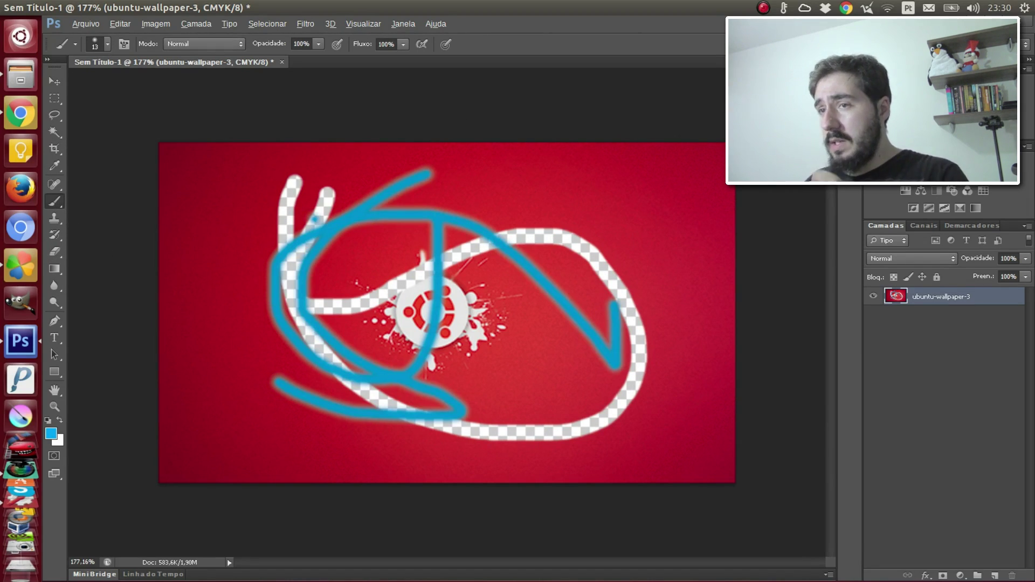
Distort the Ubuntu logo with the Pucker and Bloat tools of the Liquify (Dissolver) filter
left_click(306, 24)
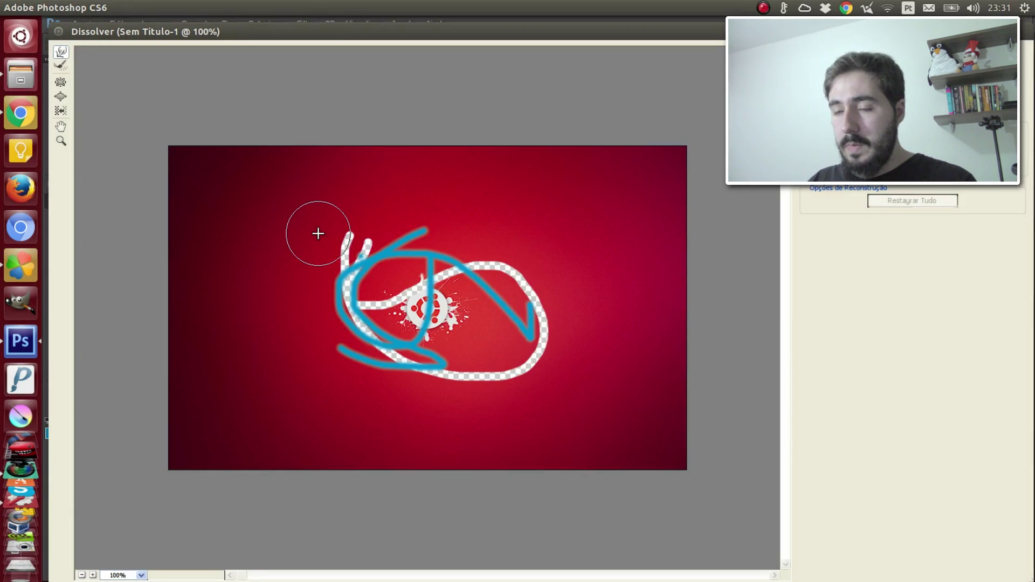
key("ctrl+z")
key("ctrl+z")
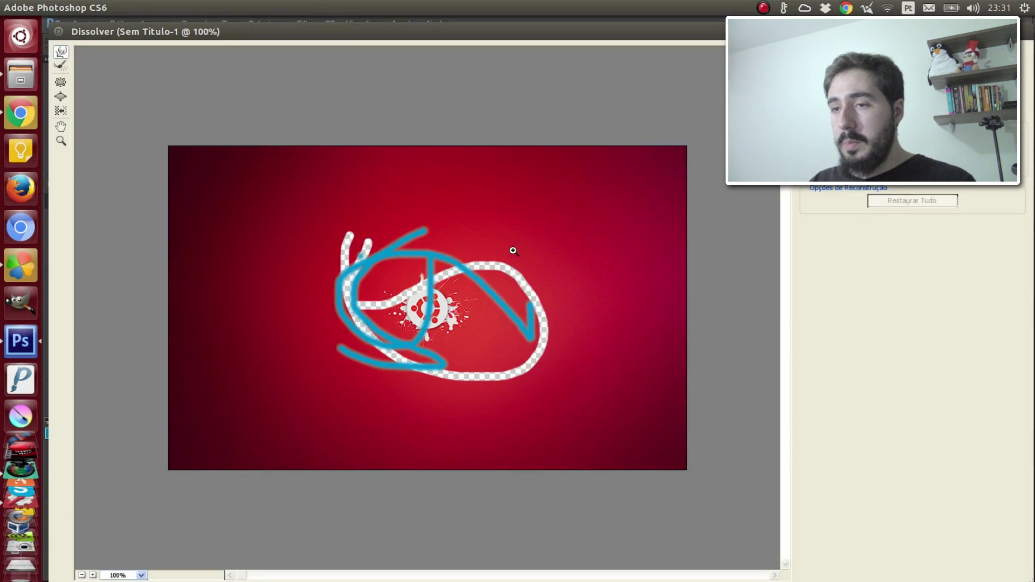
left_click(60, 82)
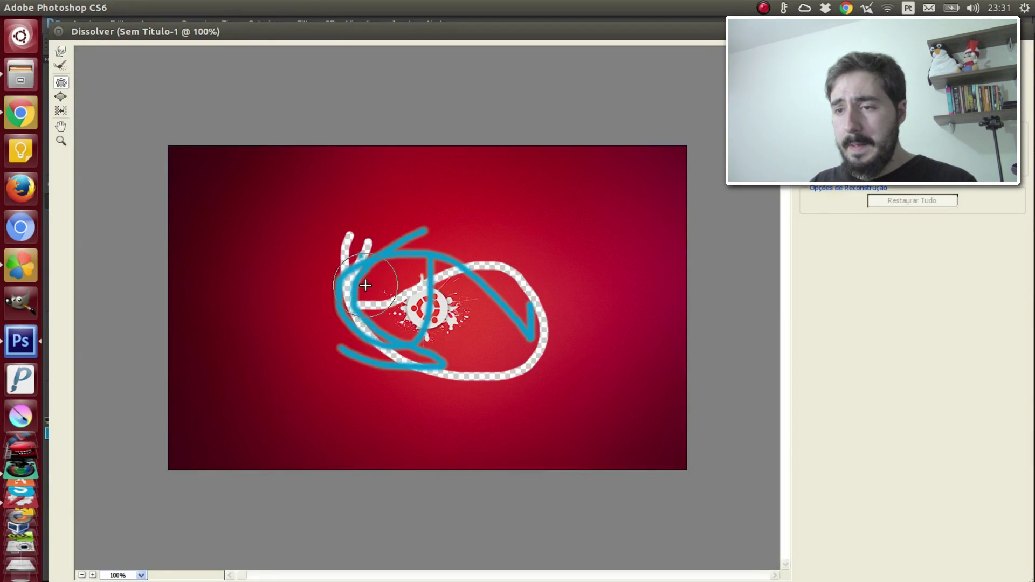
mouse_move(414, 307)
left_mouse_down()
mouse_move(438, 304)
mouse_move(423, 301)
mouse_move(440, 317)
mouse_move(427, 292)
mouse_move(427, 305)
left_mouse_up()
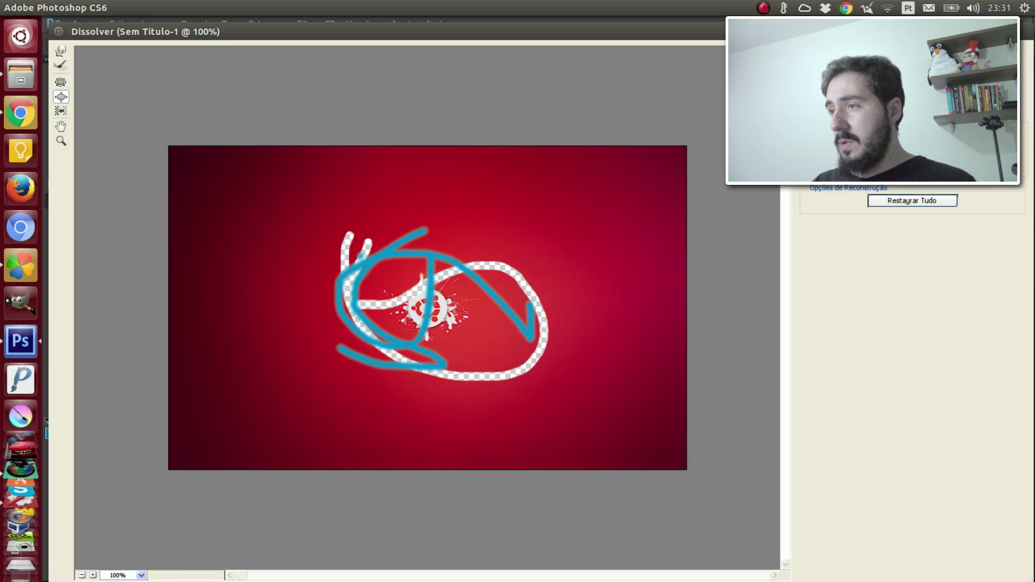
left_click(912, 57)
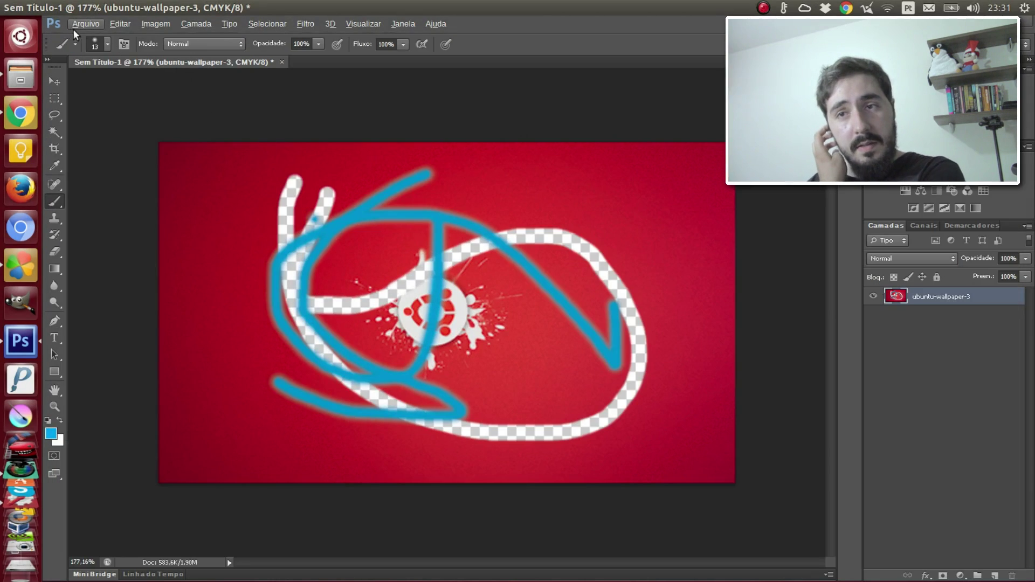
Save the document to the desktop (Área de Trabalho) as Sem Título-1.psd in Photoshop format
left_click(74, 25)
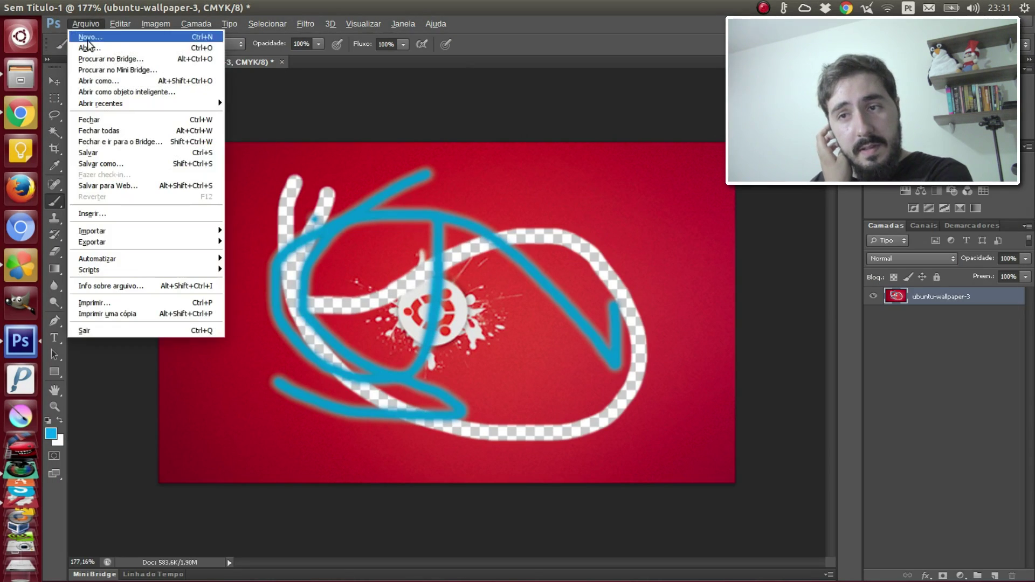
left_click(132, 163)
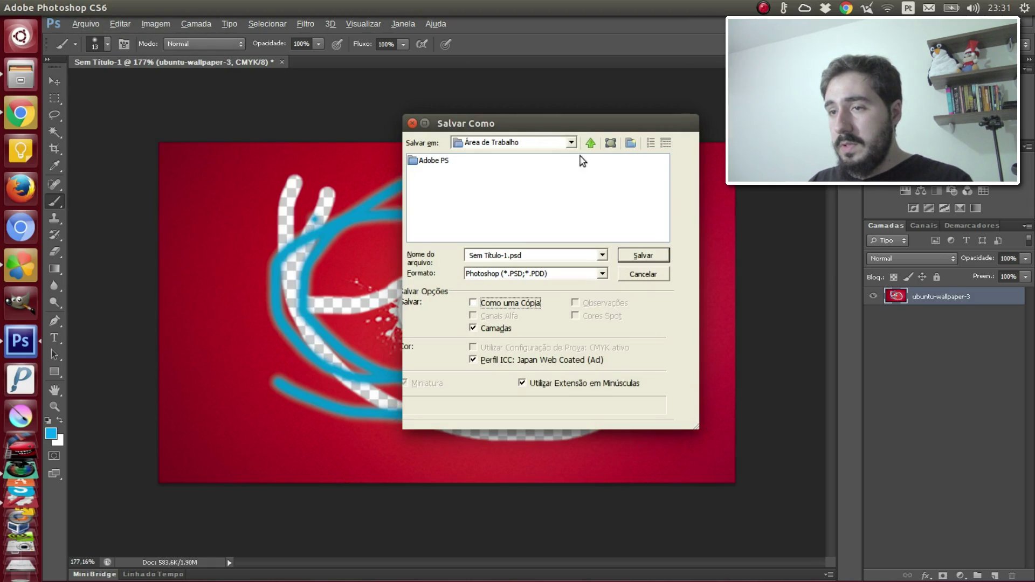
left_click(660, 261)
left_click(701, 172)
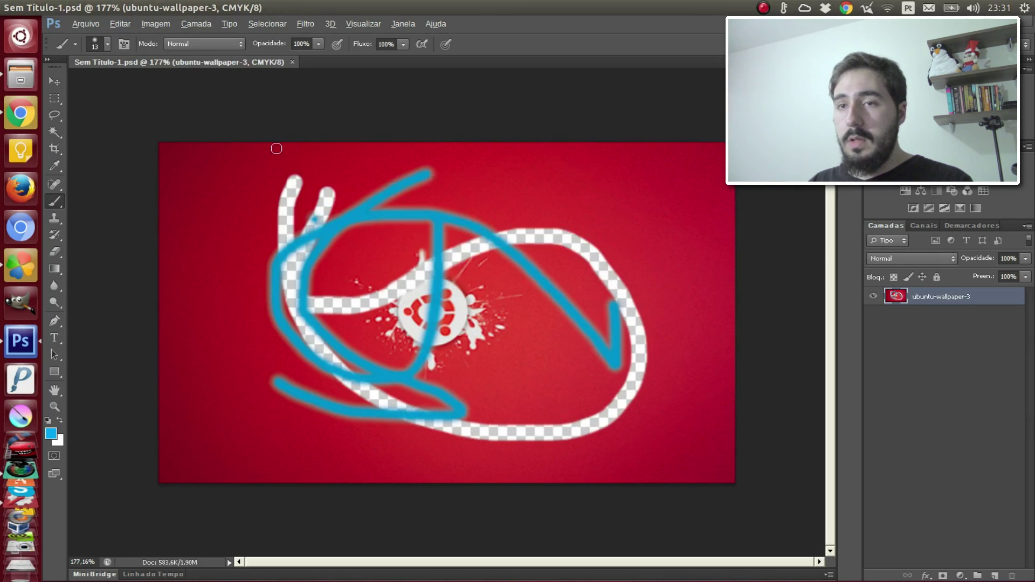
Save a JPEG copy as Sem Título-1.jpg on the desktop with the quality set to Máxima
left_click(80, 27)
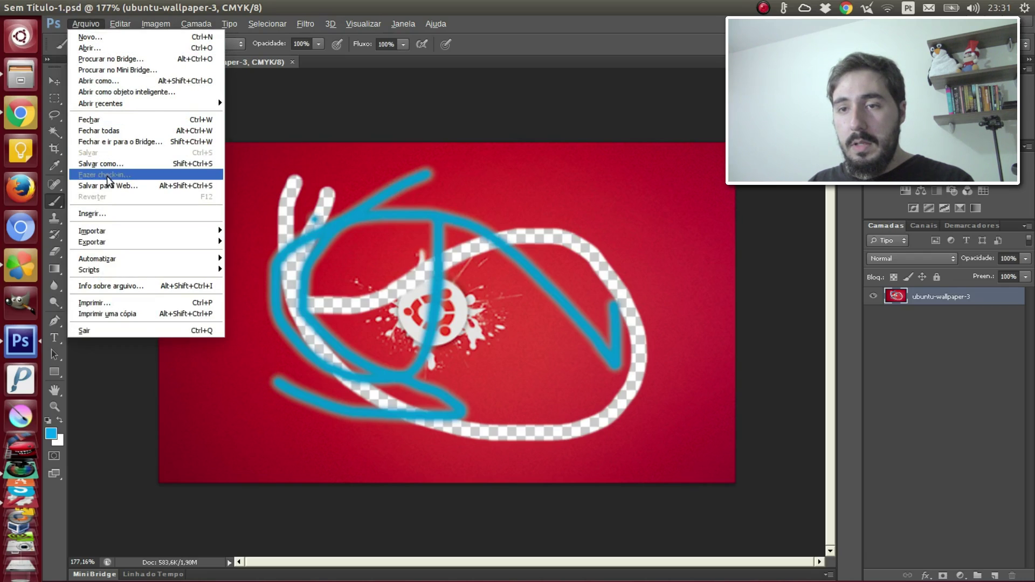
left_click(139, 166)
left_click(602, 292)
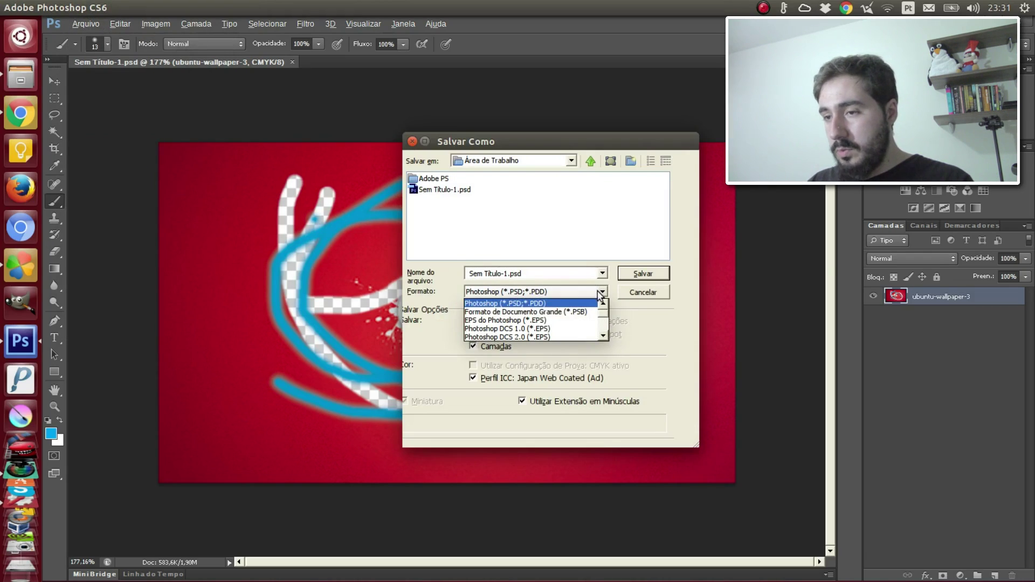
scroll(544, 327, "down", 3)
scroll(545, 329, "up", 2)
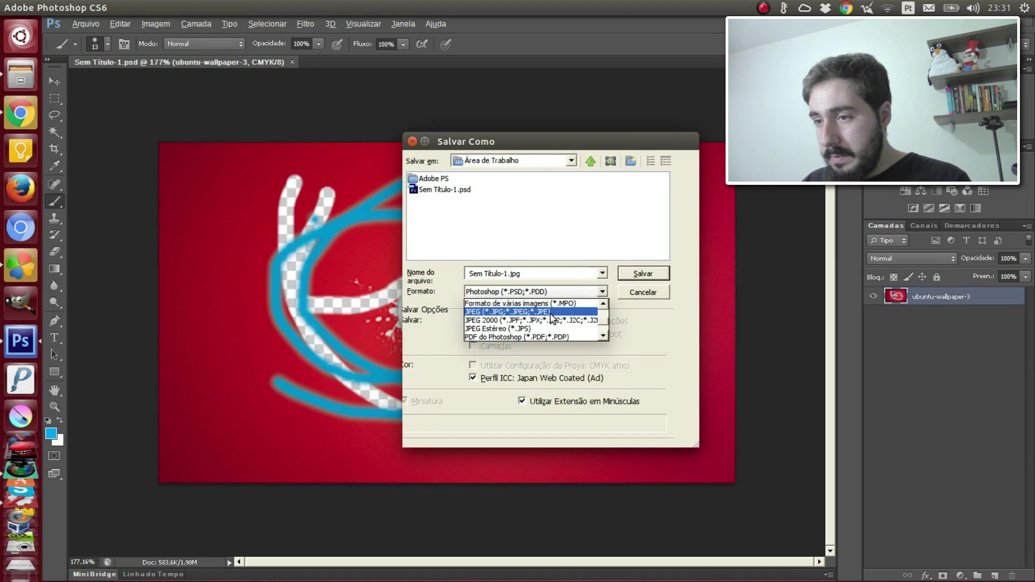
left_click(534, 312)
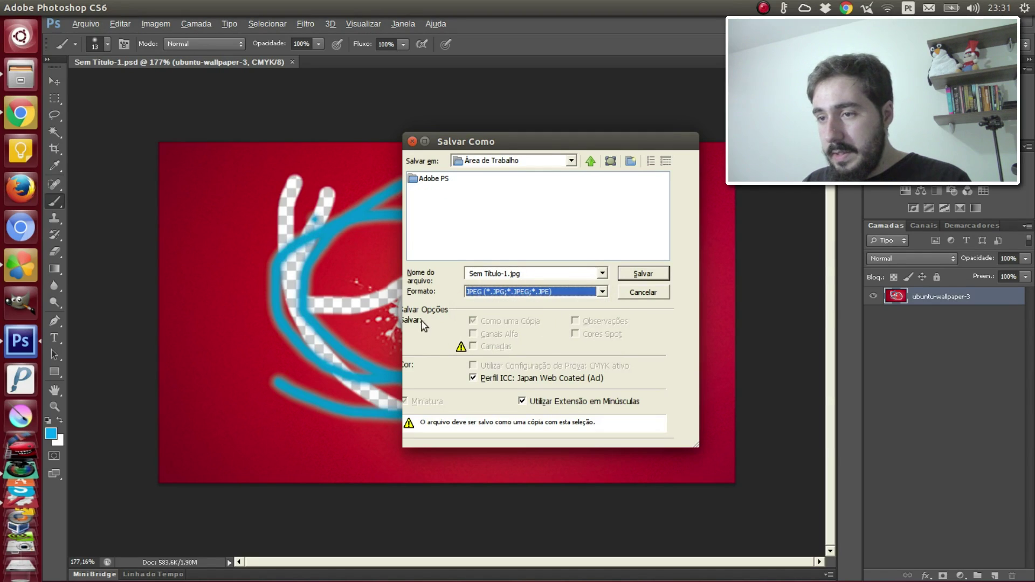
left_click(668, 277)
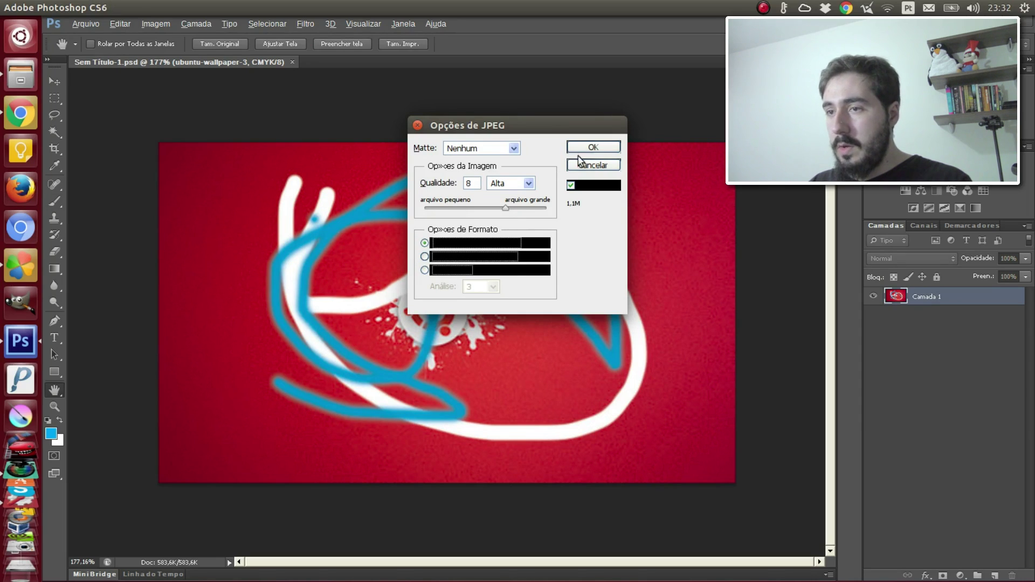
left_click(528, 184)
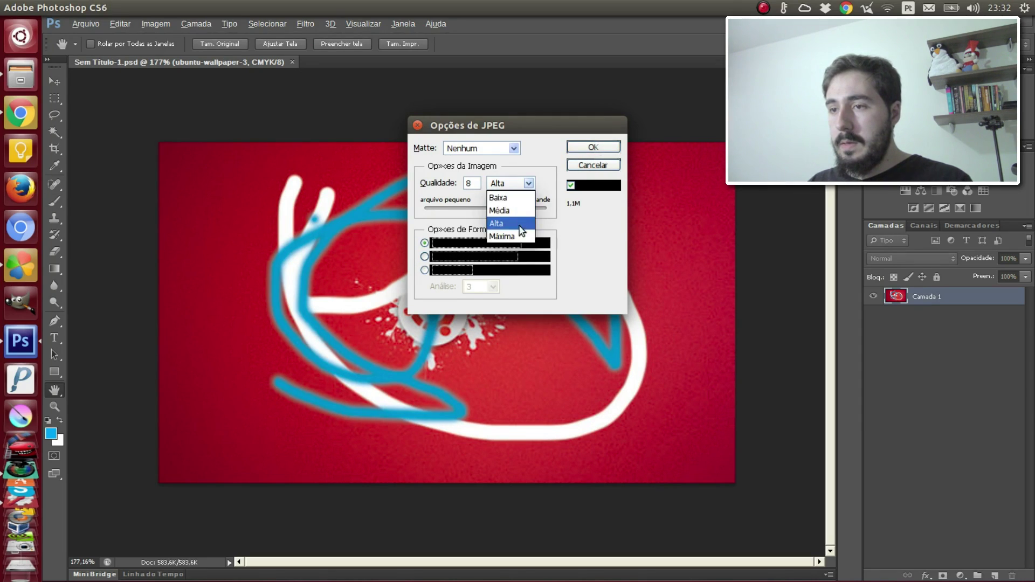
left_click(521, 237)
left_click(584, 147)
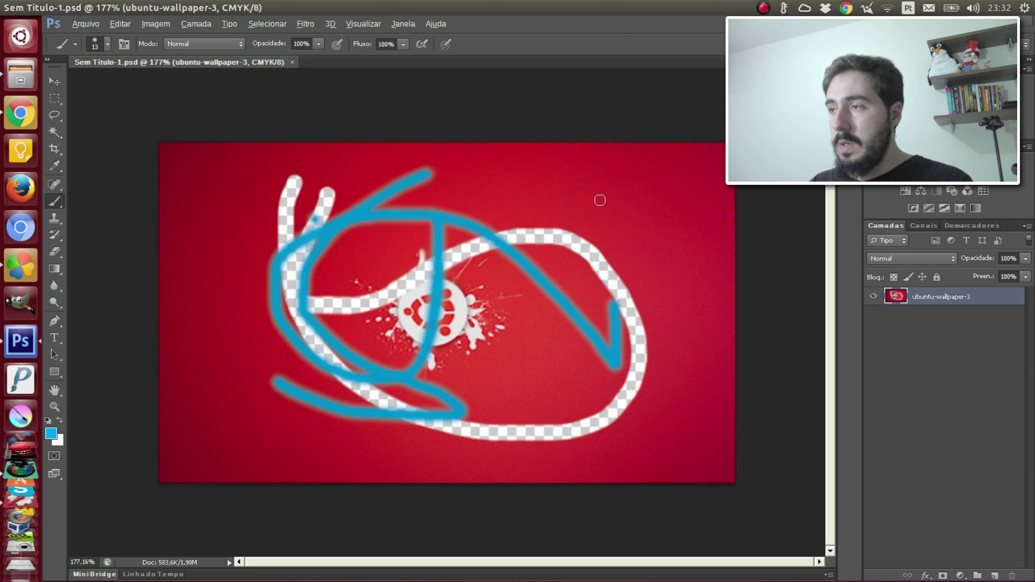
Minimize Photoshop to view the desktop, switch back to it and maximize its window again
left_click(988, 22)
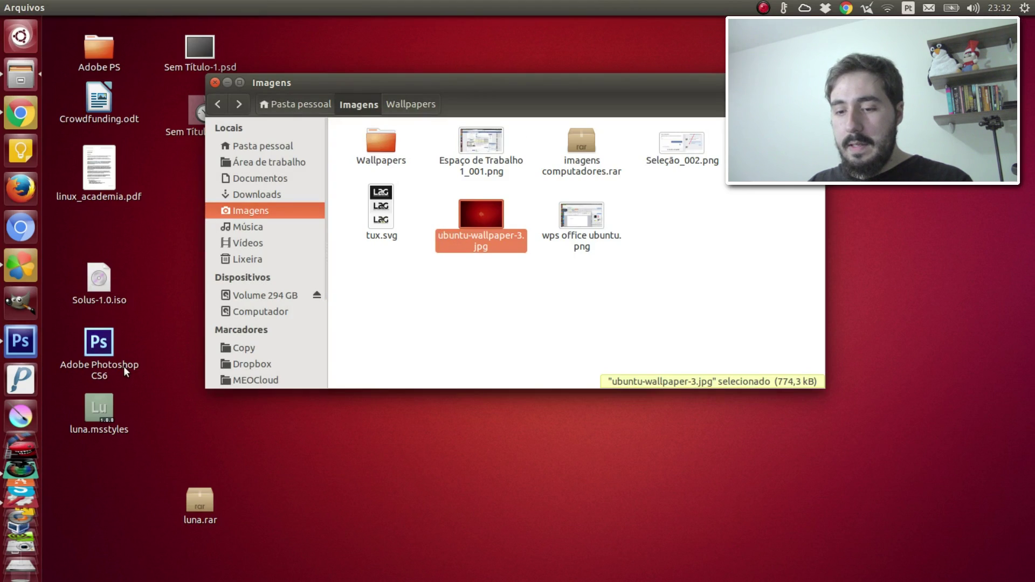
key("alt+Tab")
key("alt+Tab")
key("alt+Tab")
key("alt+Tab")
key("alt+Tab")
key("alt+Tab")
key("alt+Tab")
key("alt+Tab")
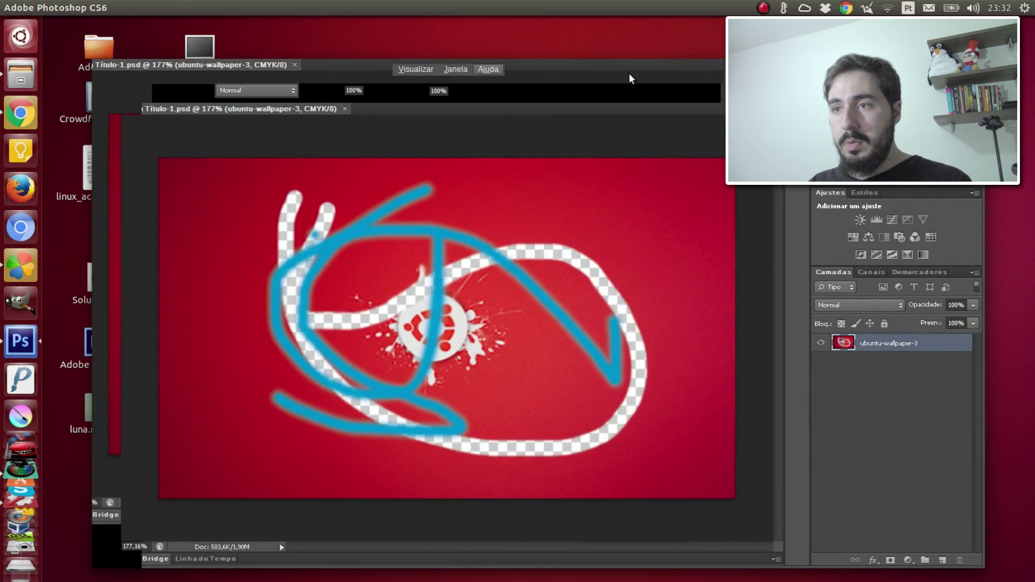
double_click(638, 66)
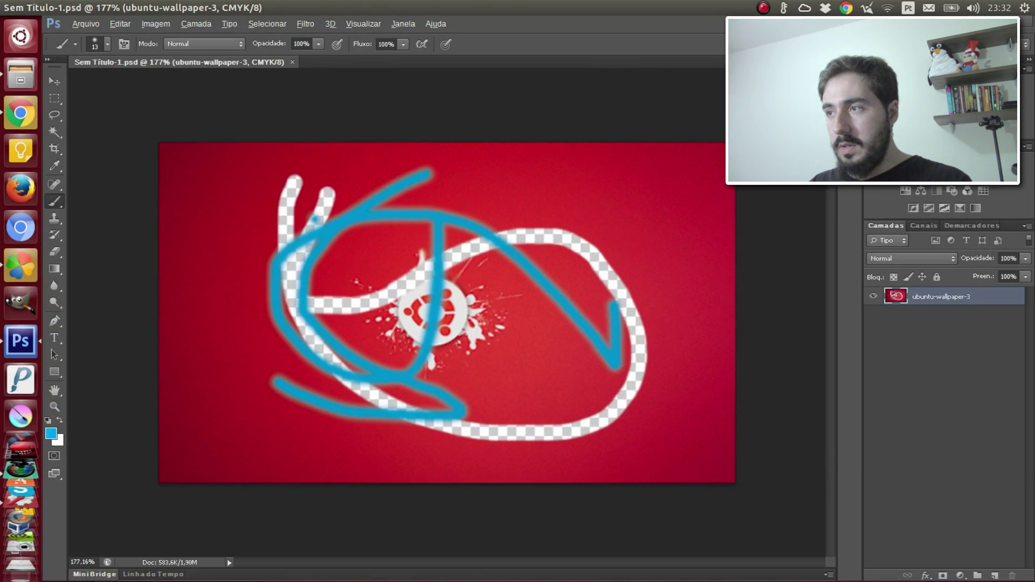
Check the saved PSD and JPEG files on the desktop and return to the maximized Photoshop window
left_click(993, 22)
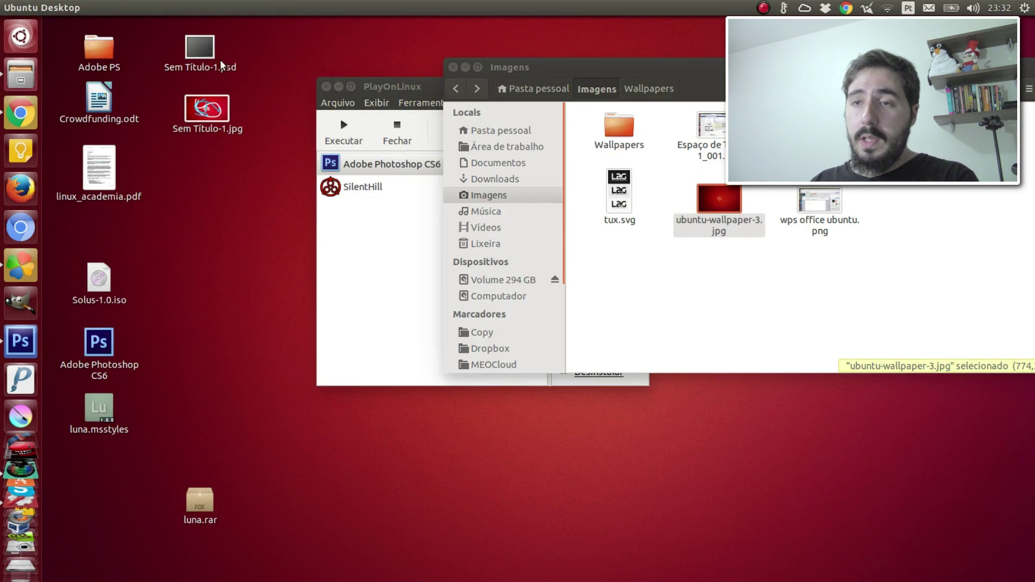
left_click_drag(255, 44, 195, 77)
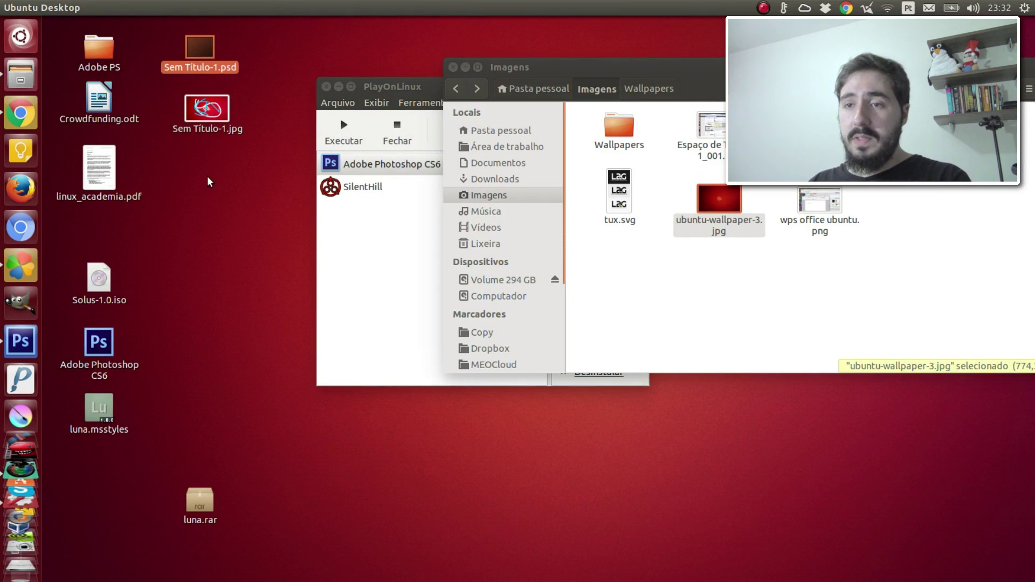
left_click_drag(208, 176, 220, 96)
left_click(283, 289)
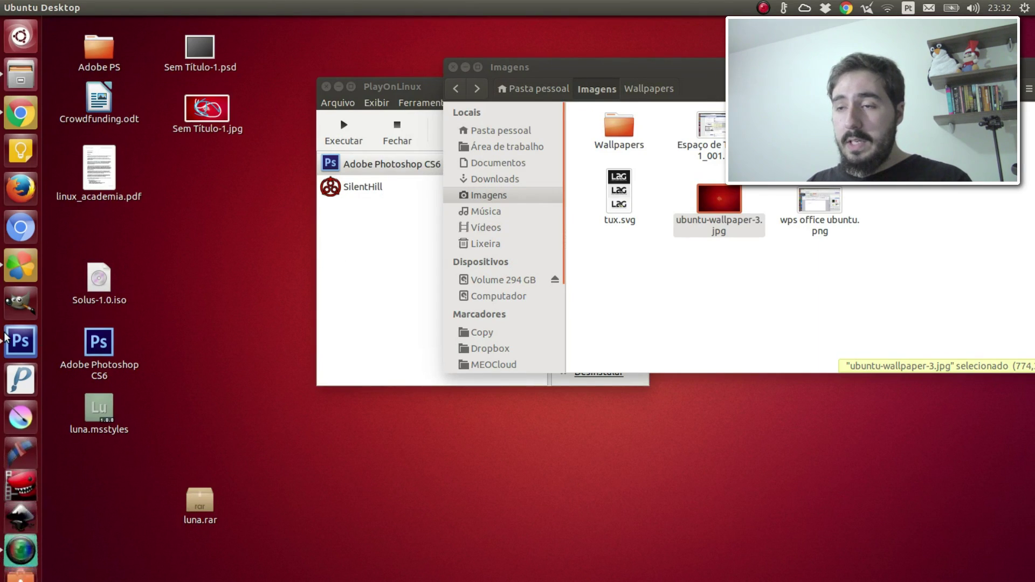
left_click(16, 343)
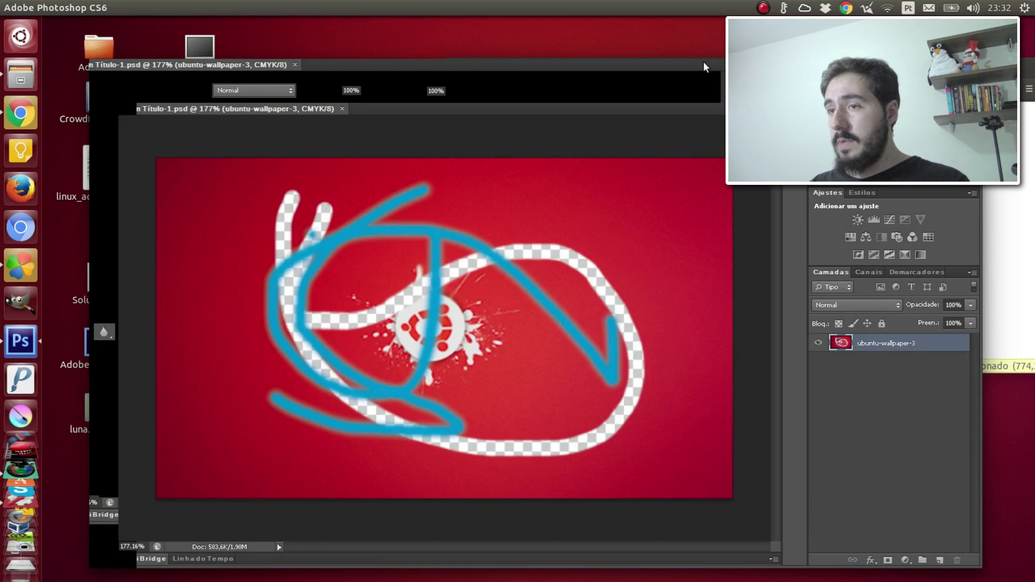
mouse_move(543, 65)
left_mouse_down()
mouse_move(543, 52)
mouse_move(560, 48)
mouse_move(551, 7)
left_mouse_up()
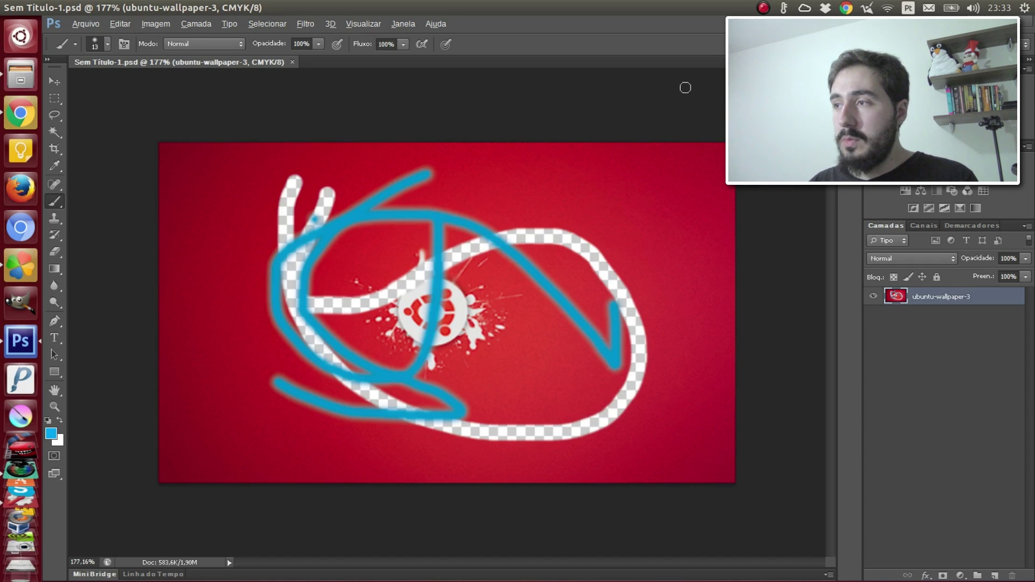
Restore the Photoshop window to a smaller size and maximize it again
left_click(1002, 22)
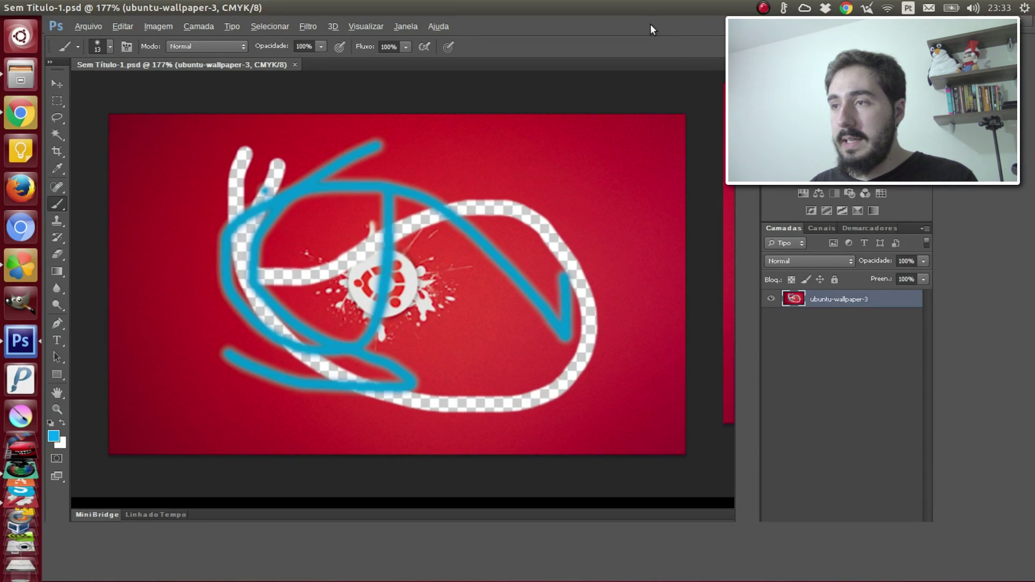
left_click(1002, 22)
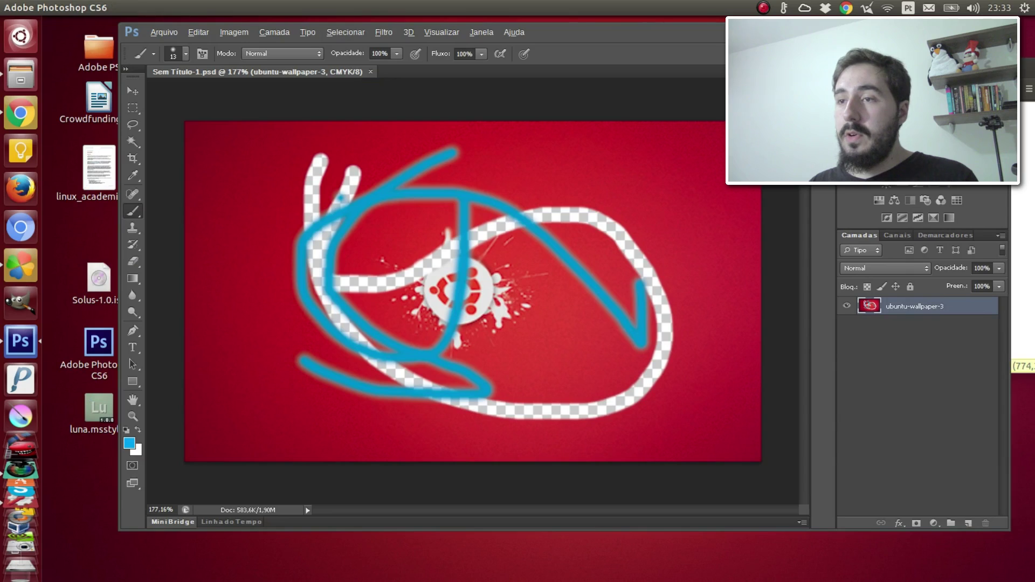
left_click(975, 28)
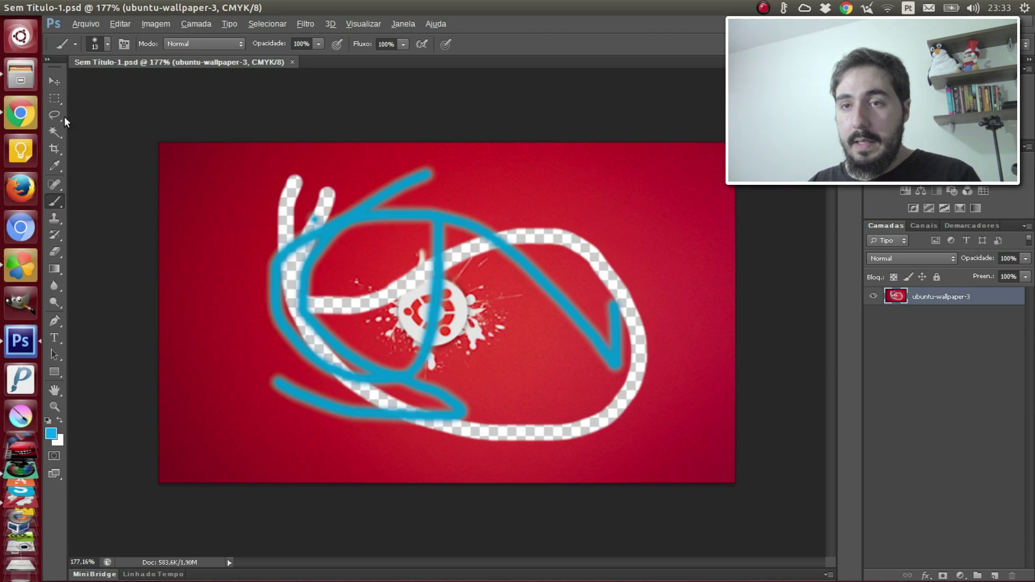
Open Monitor do sistema from the Ubuntu Dash and move its window clear of the webcam area
left_click(16, 37)
type("mo")
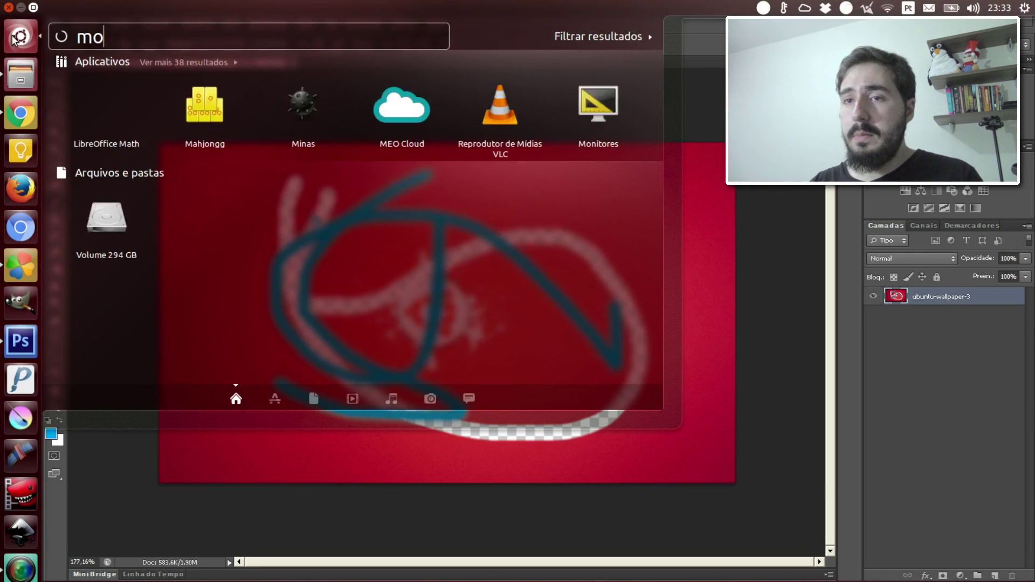
key("Return")
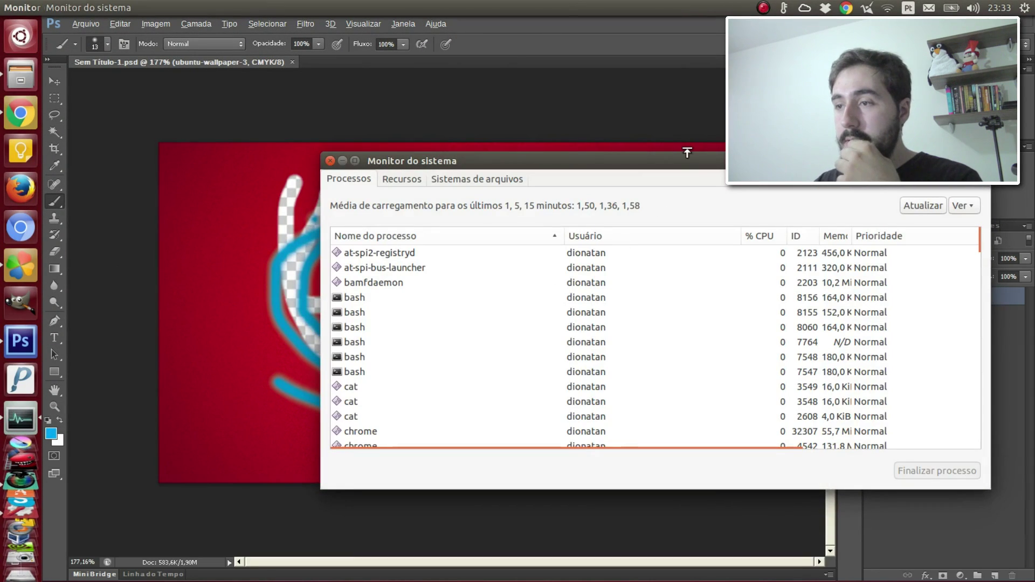
left_click_drag(686, 202, 517, 78)
Search the process list for "photo" and clear the search text
left_click(325, 208)
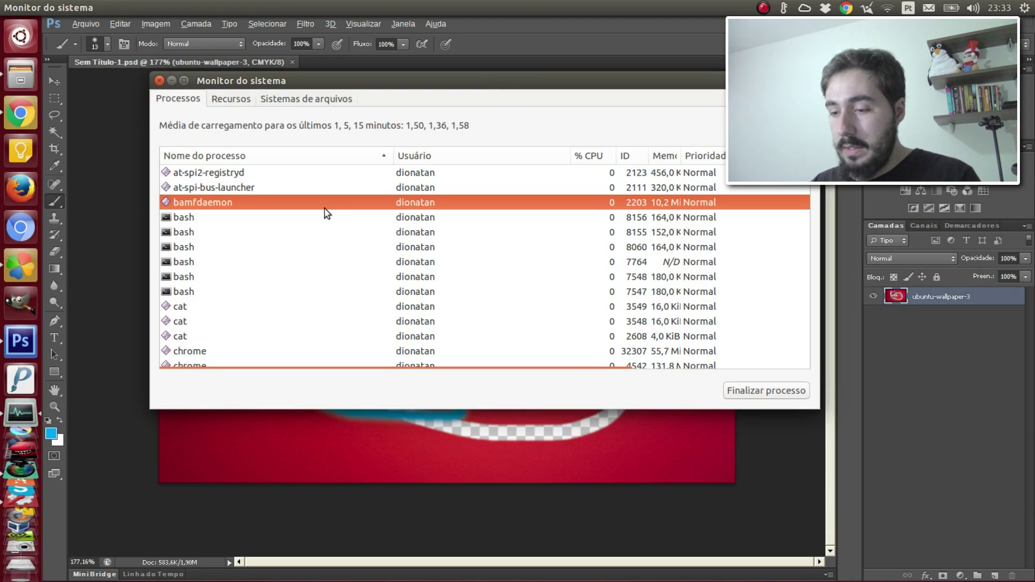
type("pho")
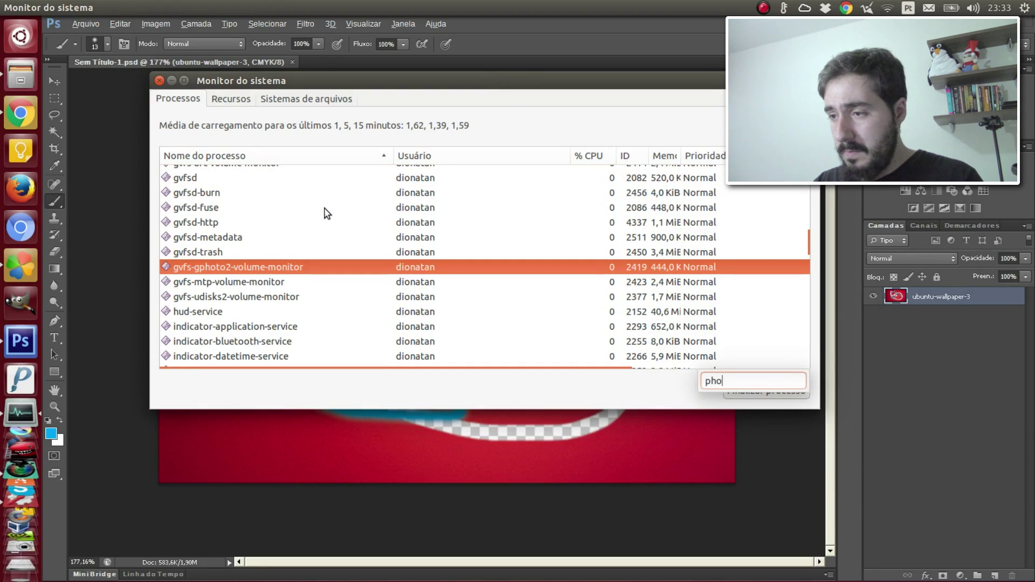
type("to")
key("BackSpace")
key("BackSpace")
key("BackSpace")
key("BackSpace")
key("BackSpace")
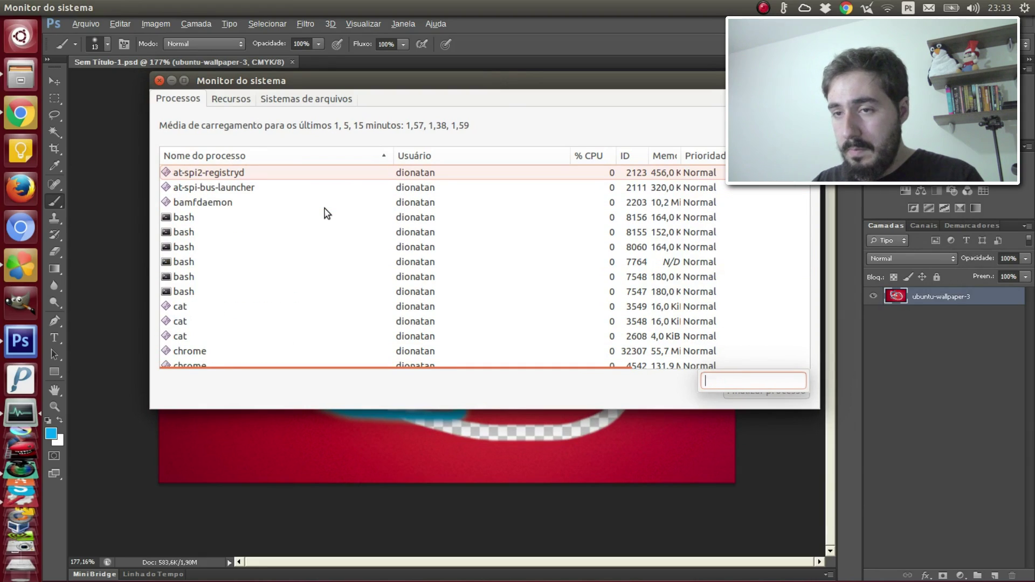
Search the process list for "wine" and locate the Photoshop.exe process
type("wine")
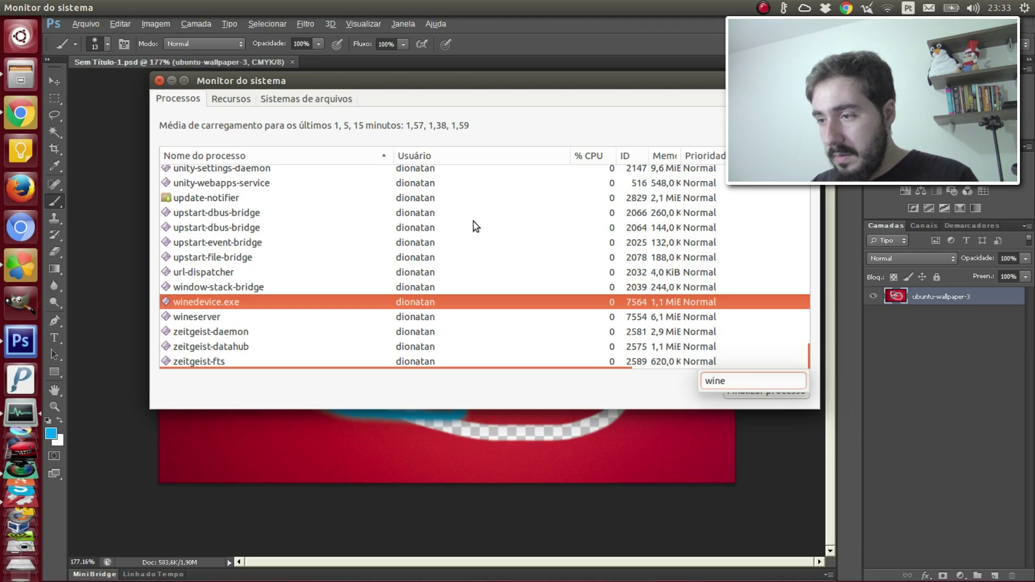
left_click(238, 262)
scroll(270, 264, "up", 10)
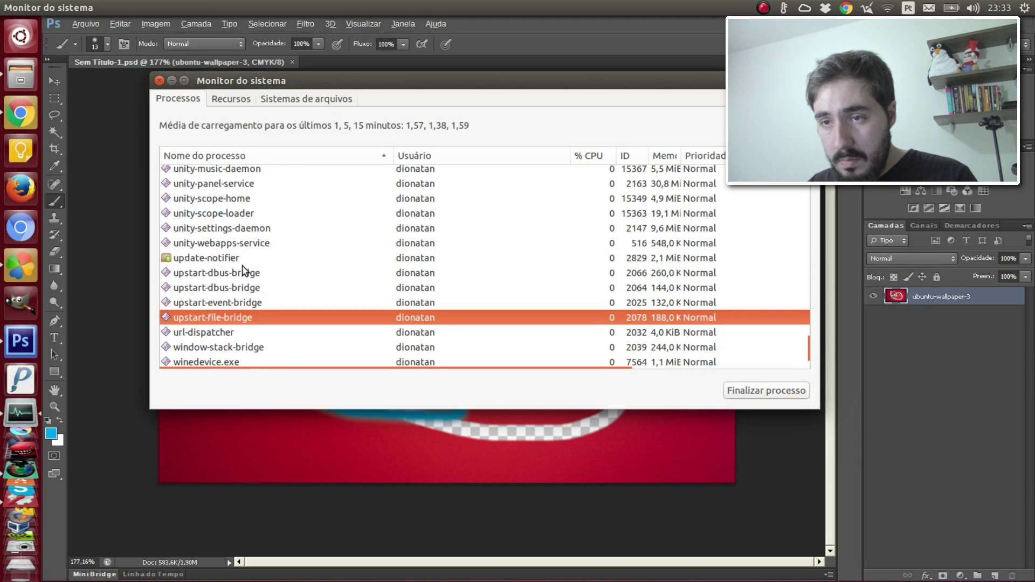
scroll(305, 267, "down", 3)
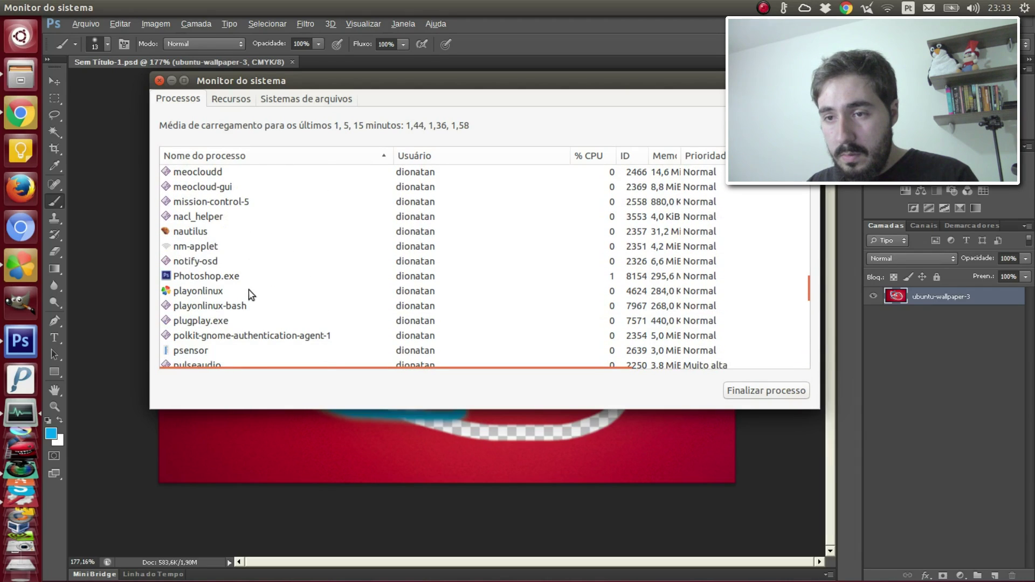
Widen the Memória column and check the memory use of the Photoshop.exe and playonlinux processes
left_click(211, 278)
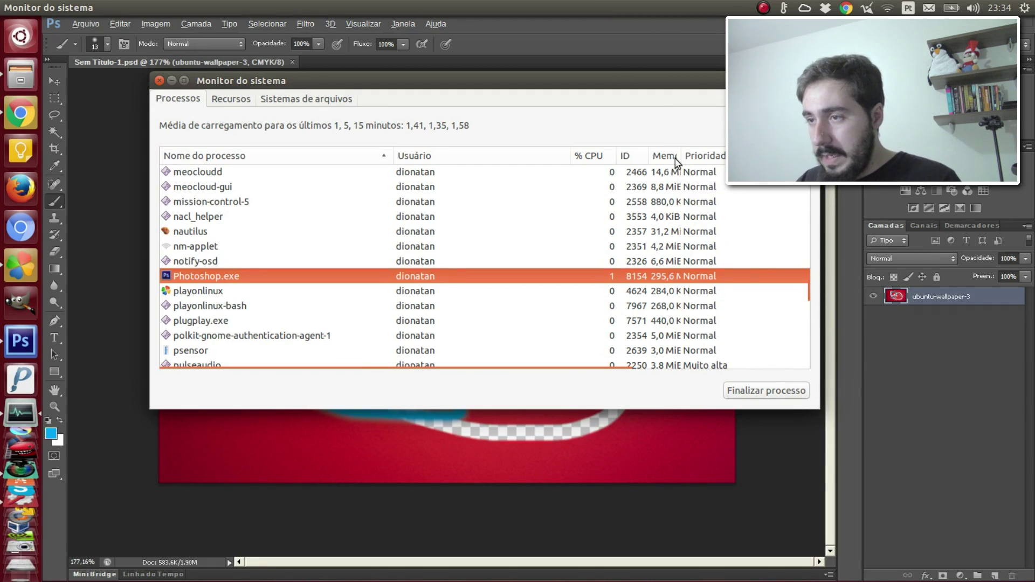
left_click_drag(683, 156, 723, 156)
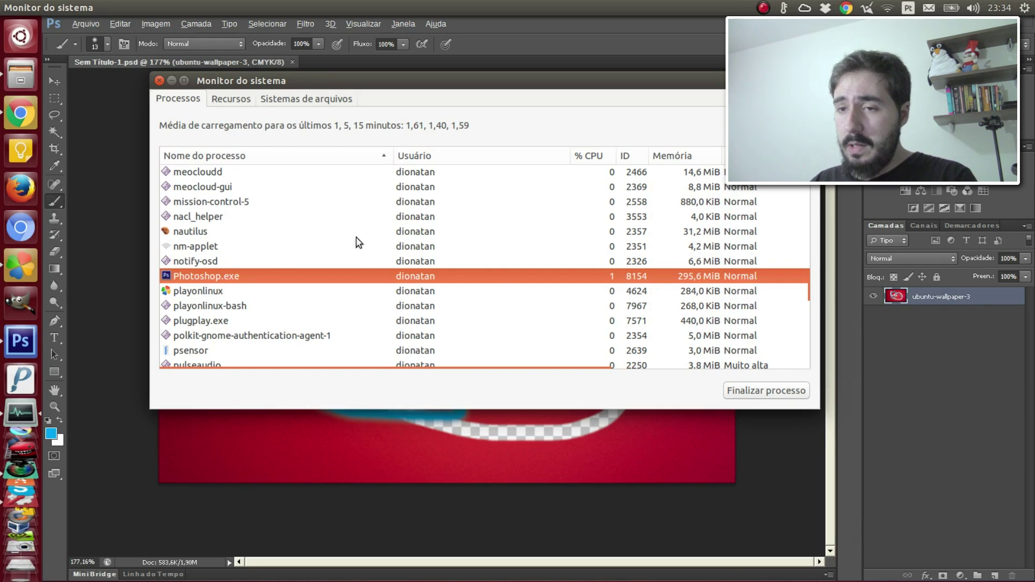
left_click(378, 294)
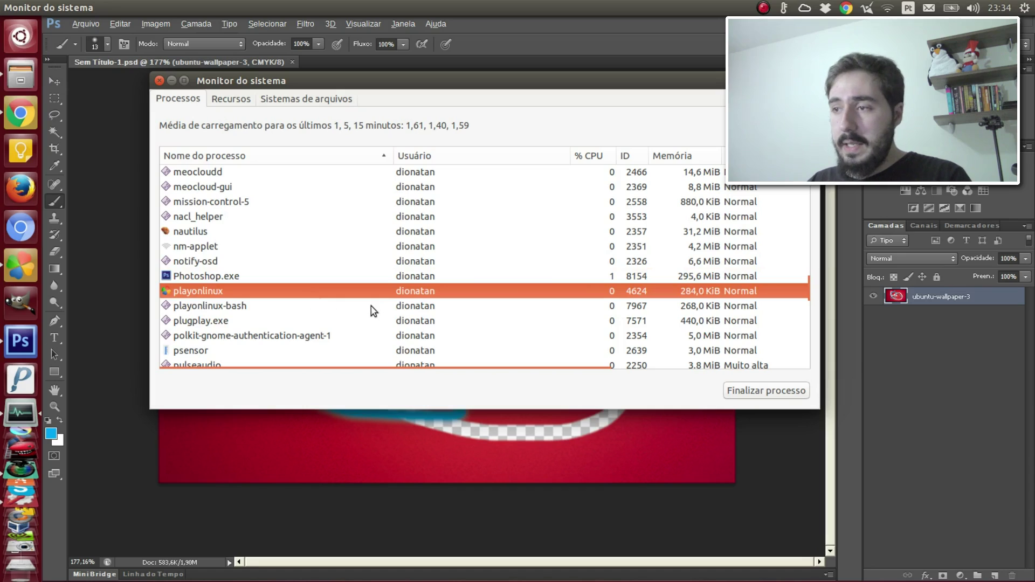
Check the memory use of rpcss.exe and the other Windows processes in the list, and close Monitor do sistema
scroll(461, 306, "down", 2)
scroll(461, 306, "down", 3)
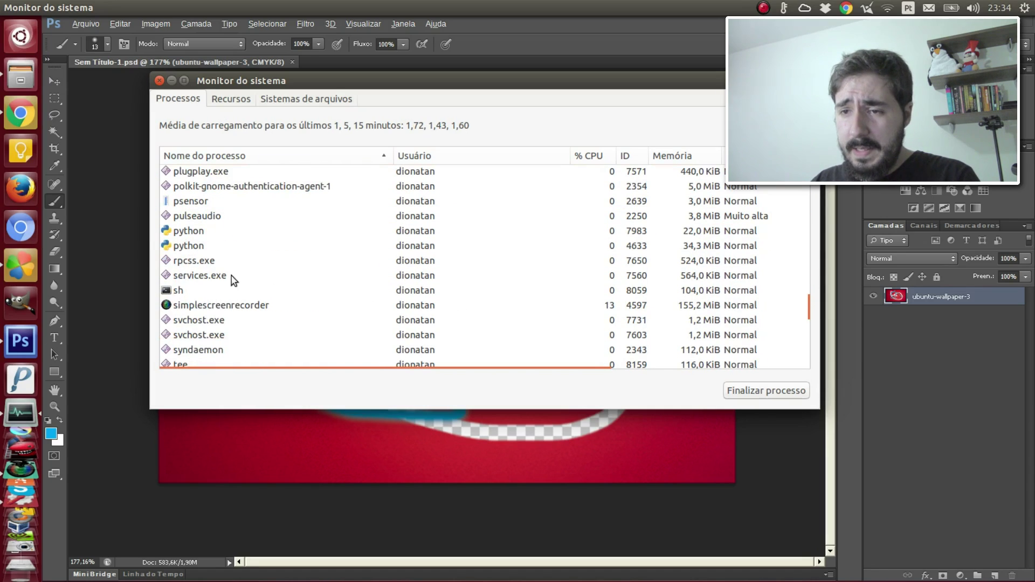
left_click(225, 263)
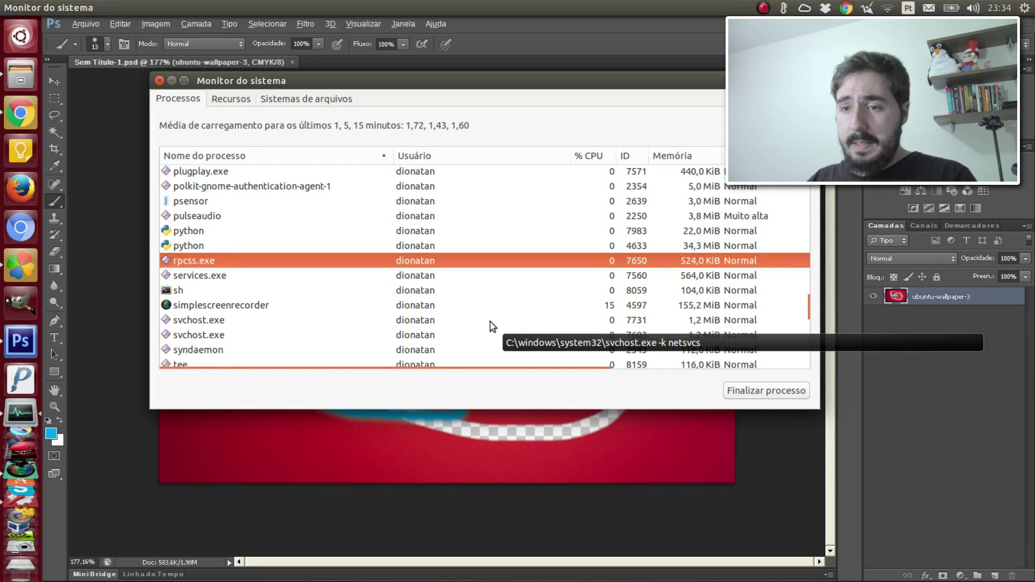
scroll(474, 273, "up", 10)
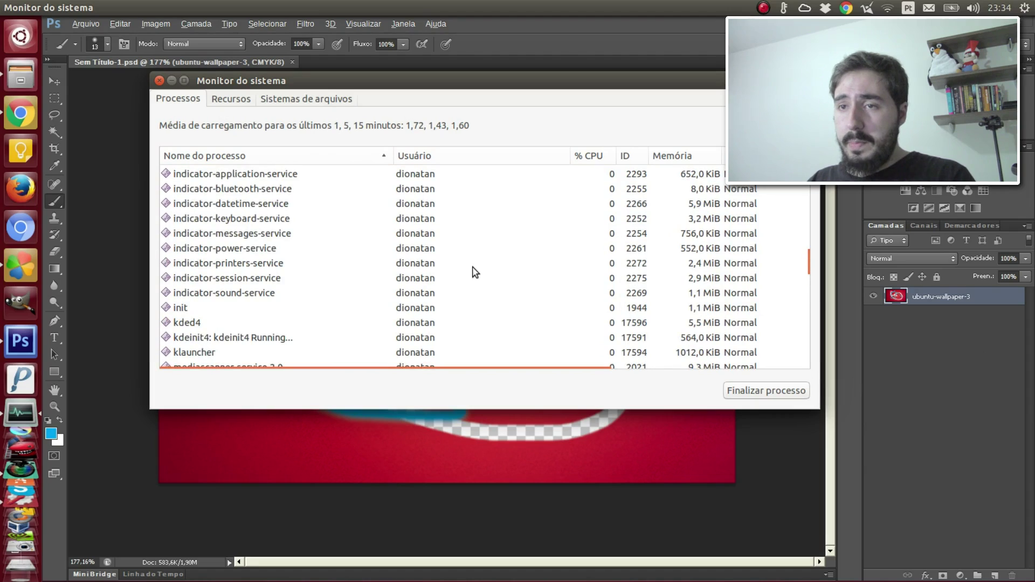
scroll(474, 273, "up", 8)
left_click(159, 80)
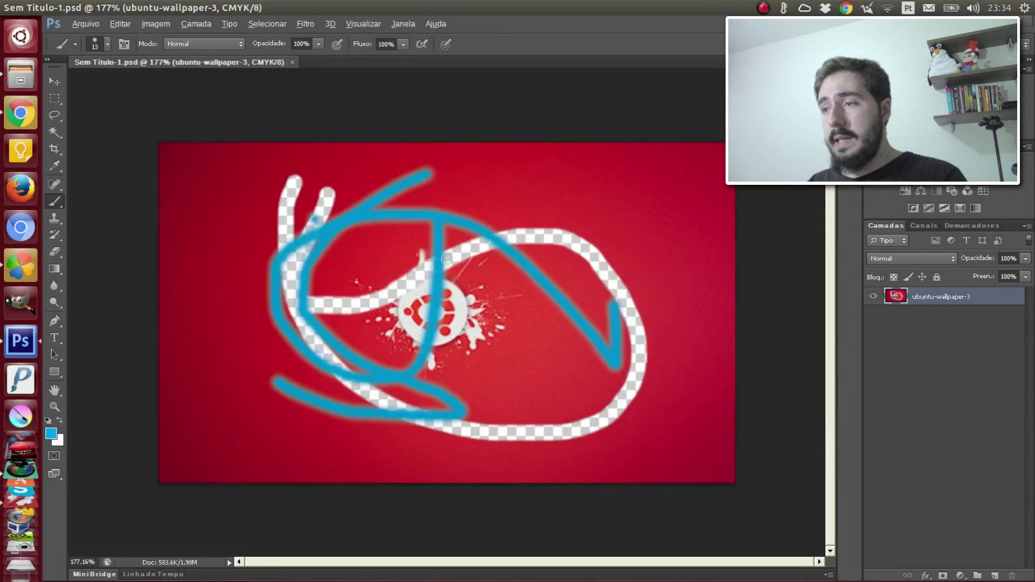